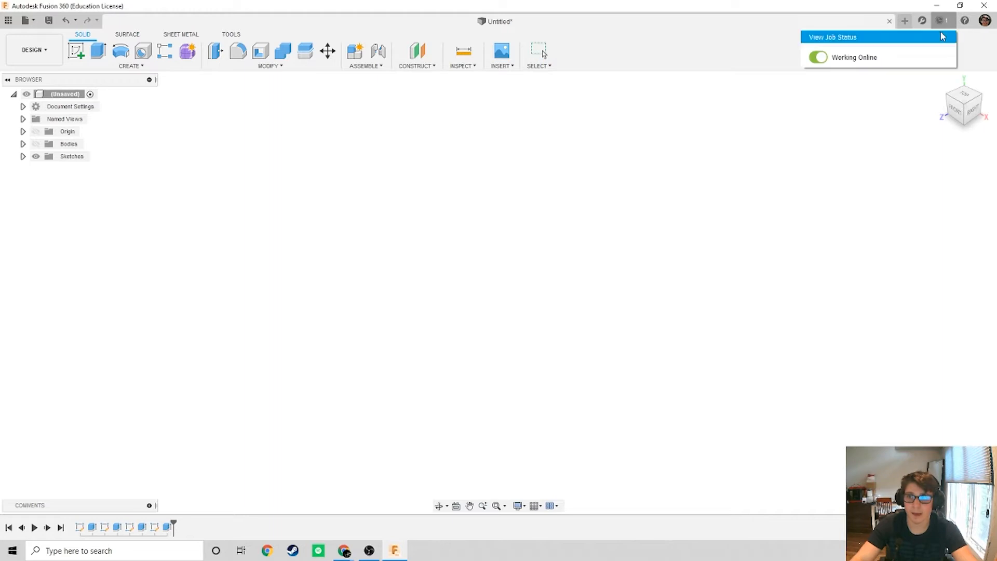
Step: Check the job status, review the Generative Design and Manufacture extensions, and close the dialogs without purchasing
{"action": "left_click", "coordinate": [883, 38]}
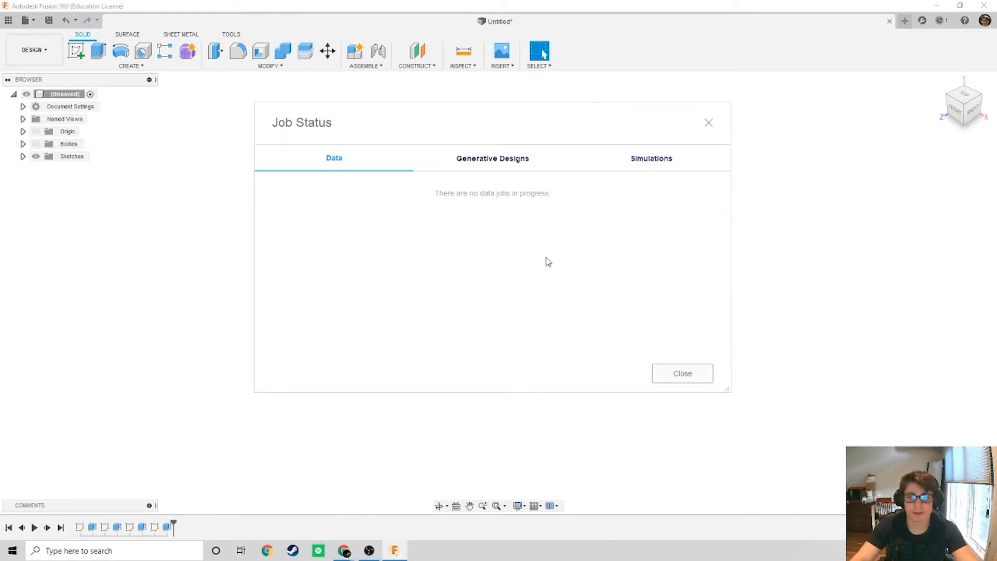
{"action": "left_click", "coordinate": [693, 372]}
{"action": "left_click", "coordinate": [924, 22]}
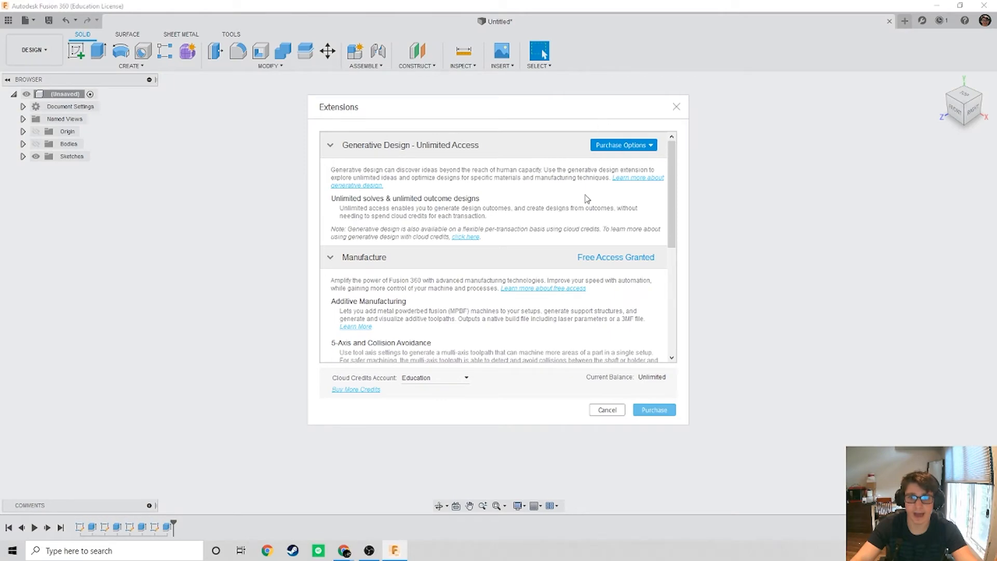
{"action": "scroll", "coordinate": [584, 197], "scroll_direction": "down", "scroll_amount": 3}
{"action": "scroll", "coordinate": [584, 197], "scroll_direction": "up", "scroll_amount": 3}
{"action": "scroll", "coordinate": [584, 197], "scroll_direction": "down", "scroll_amount": 3}
{"action": "scroll", "coordinate": [585, 196], "scroll_direction": "up", "scroll_amount": 3}
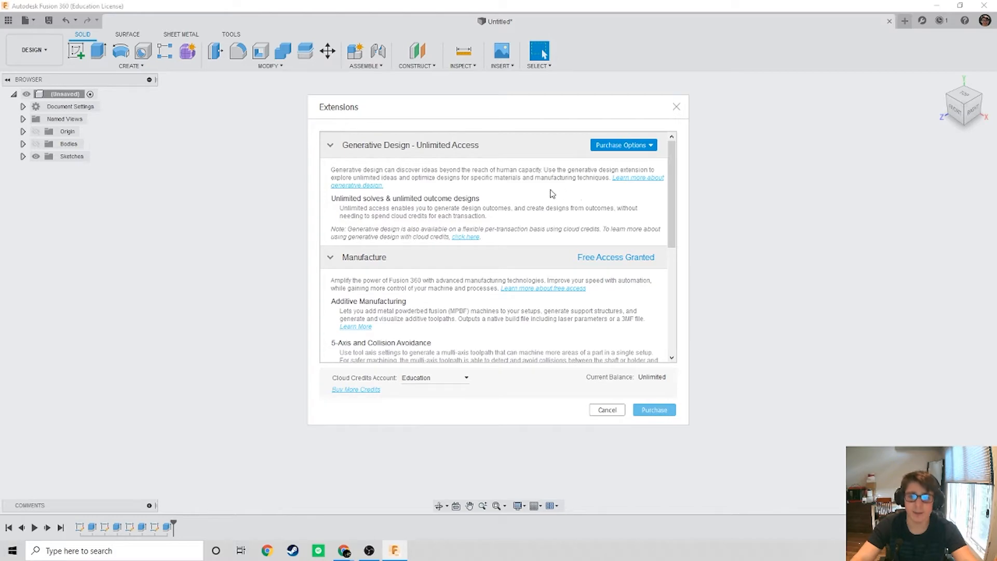
{"action": "scroll", "coordinate": [541, 207], "scroll_direction": "down", "scroll_amount": 3}
{"action": "scroll", "coordinate": [544, 208], "scroll_direction": "up", "scroll_amount": 3}
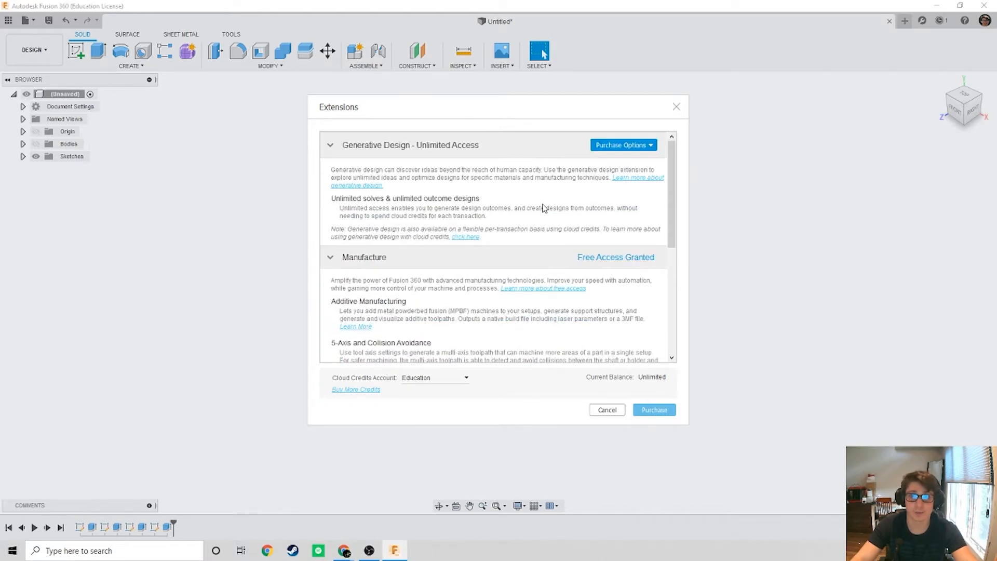
{"action": "left_click", "coordinate": [677, 108]}
Step: Create new blank designs and close them again, returning to the original untitled design
{"action": "left_click", "coordinate": [907, 21]}
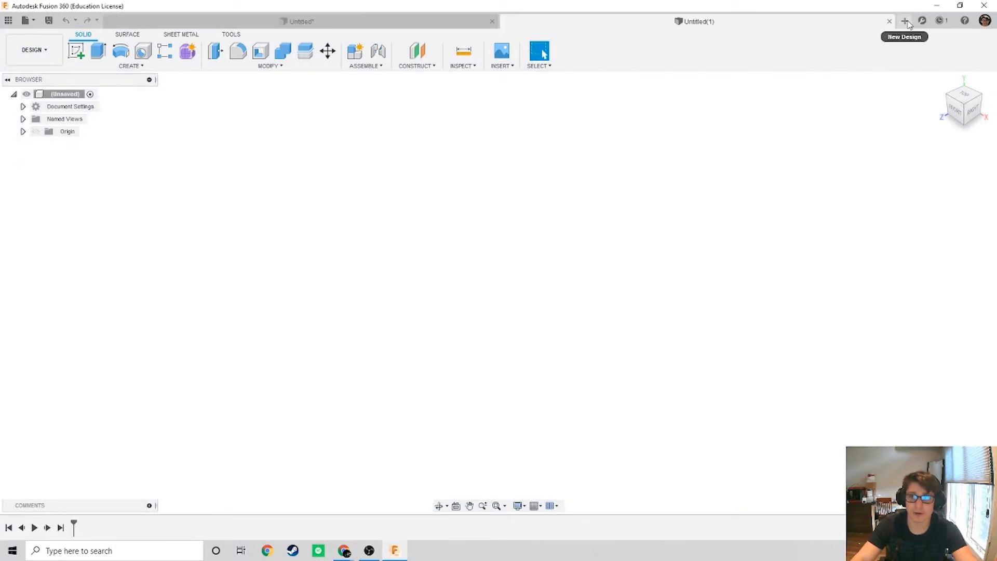
{"action": "left_click", "coordinate": [906, 22]}
{"action": "left_click", "coordinate": [889, 21]}
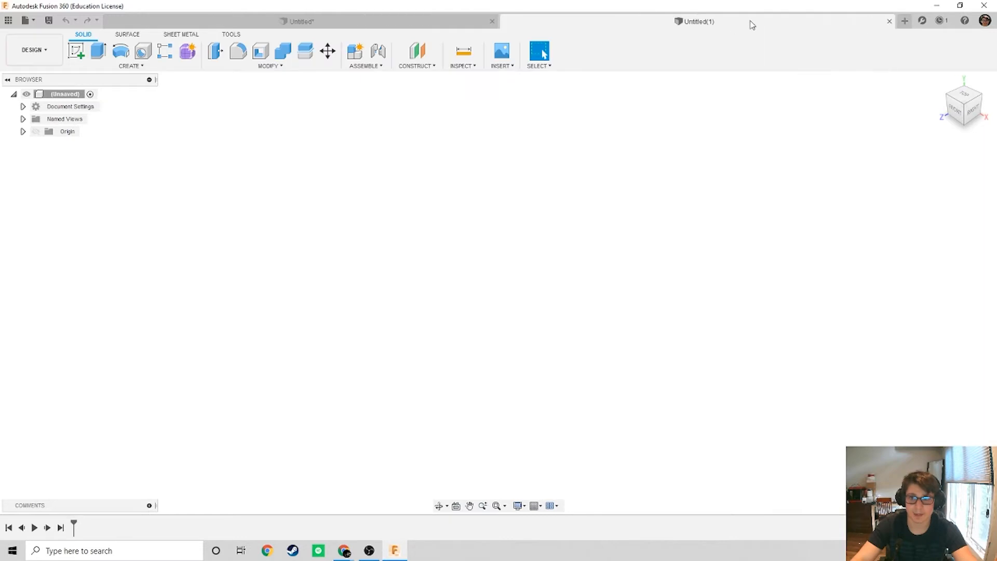
{"action": "left_click", "coordinate": [889, 21]}
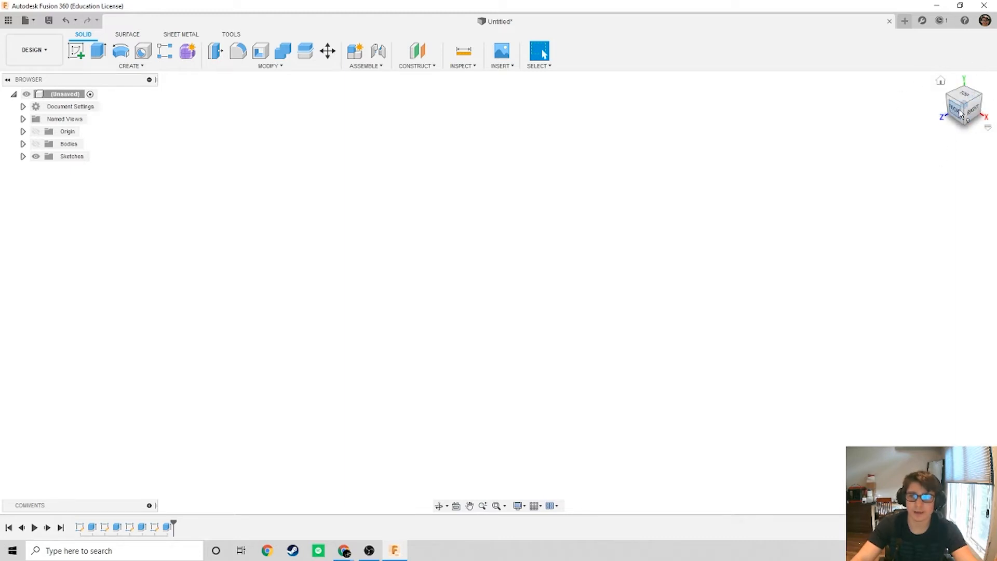
Step: Make the Bodies folder visible to show the labelled cube
{"action": "left_click", "coordinate": [36, 144]}
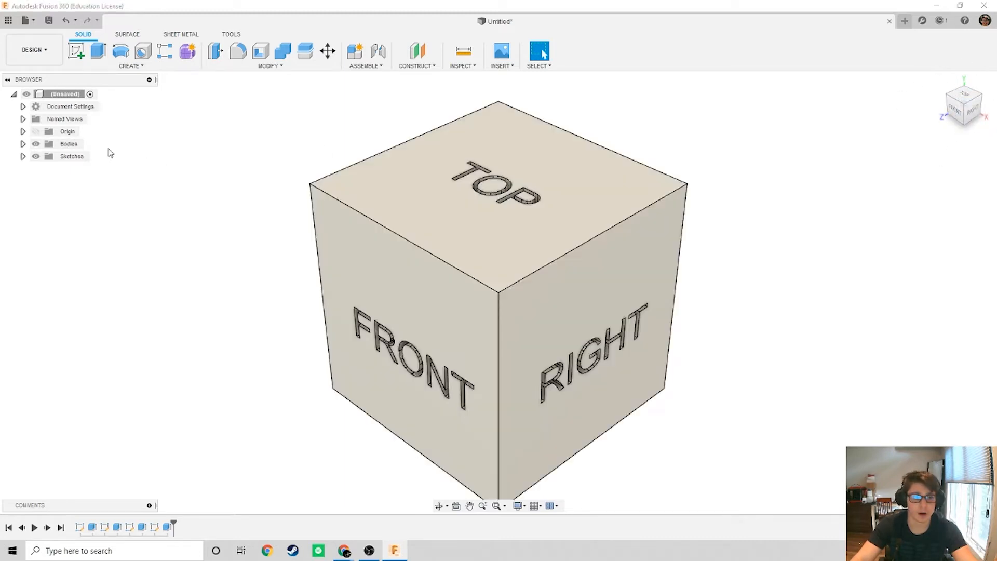
{"action": "scroll", "coordinate": [790, 182], "scroll_direction": "down", "scroll_amount": 3}
{"action": "middle_click_drag", "start_coordinate": [786, 179], "coordinate": [777, 169]}
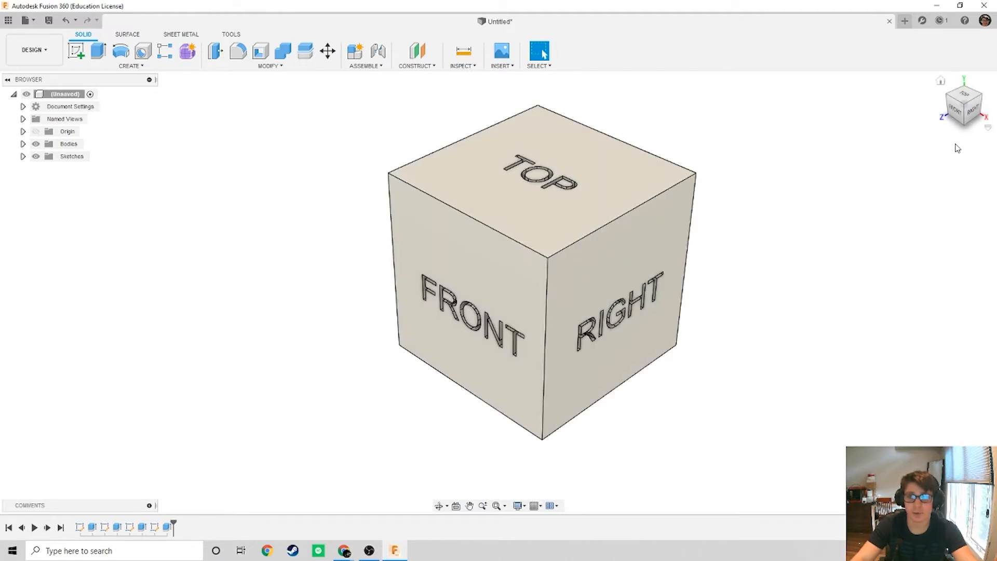
Step: View the cube from the front, top and right, return to the home view, and examine the ViewCube options
{"action": "left_click", "coordinate": [952, 108]}
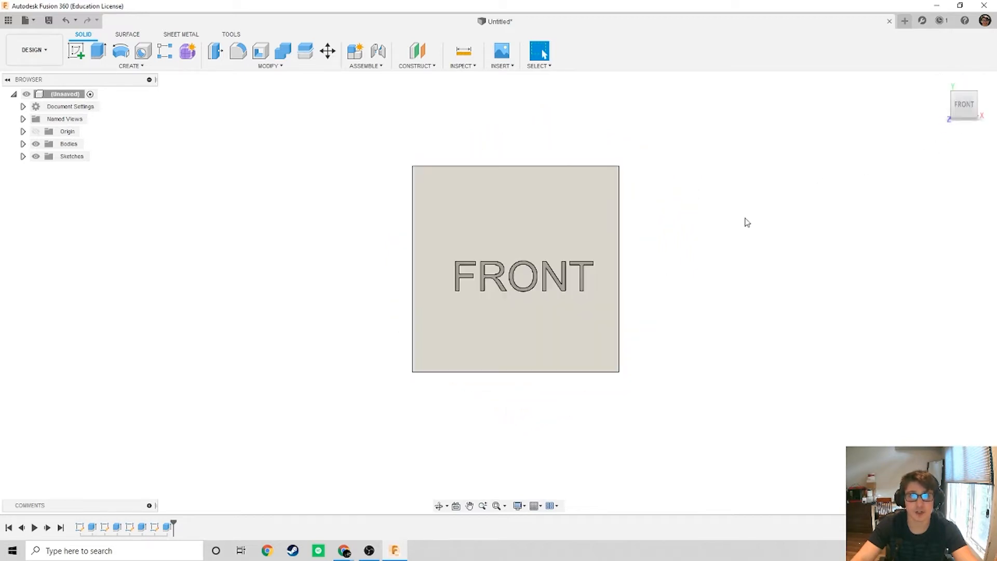
{"action": "left_click", "coordinate": [964, 86]}
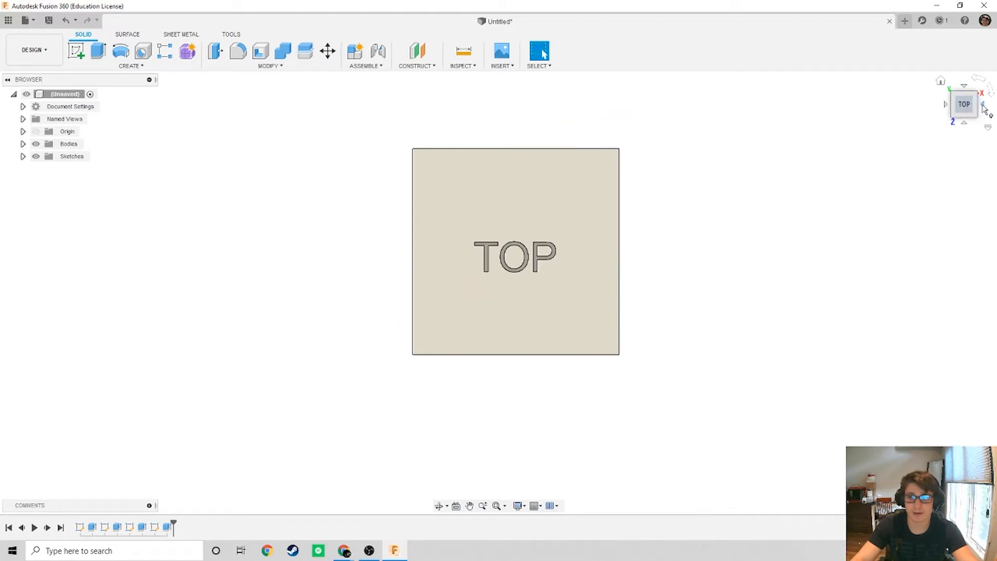
{"action": "left_click", "coordinate": [983, 108]}
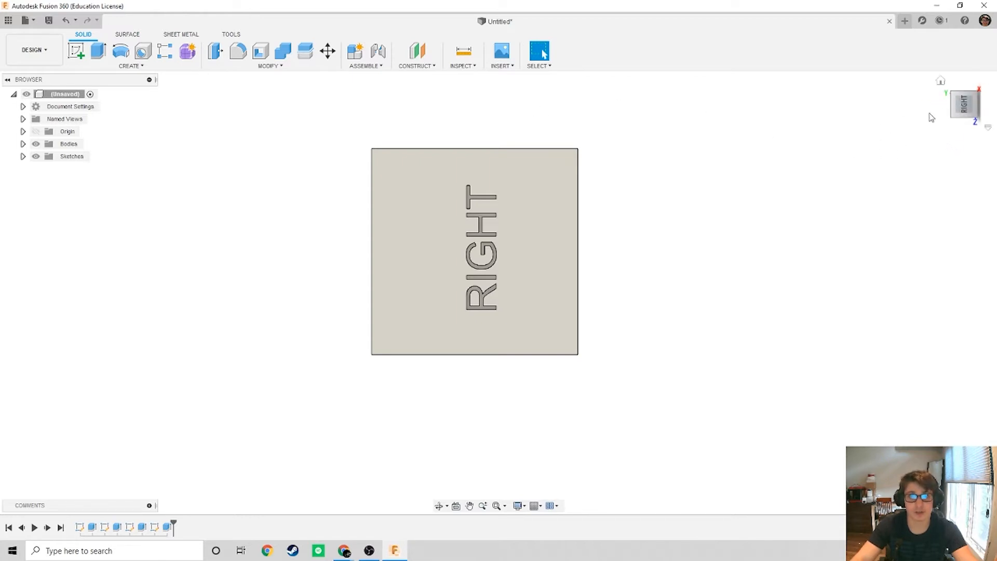
{"action": "left_click", "coordinate": [942, 83]}
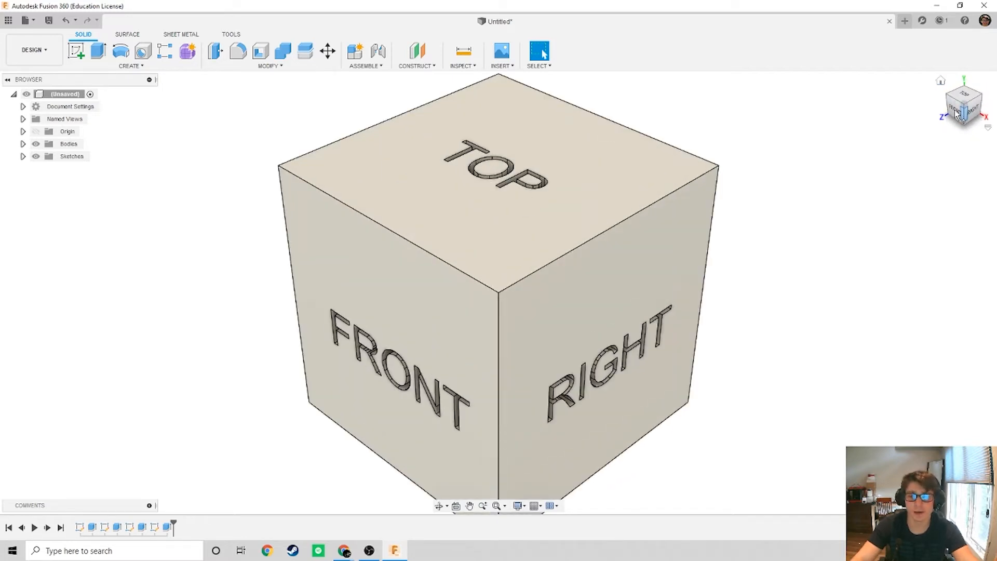
{"action": "right_click", "coordinate": [943, 83]}
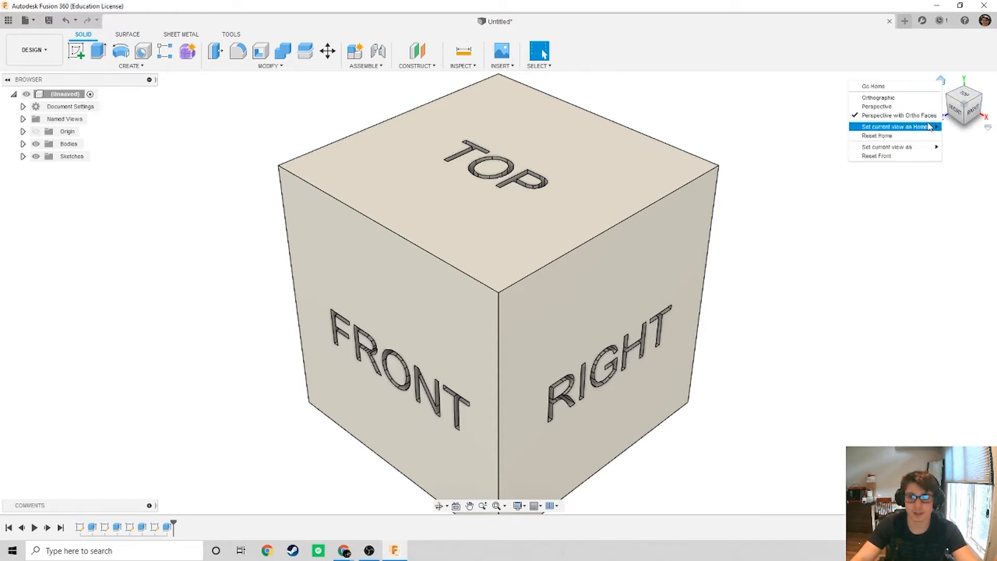
Step: Set the top view of the cube as the Front view and return to the home view
{"action": "left_click", "coordinate": [962, 97]}
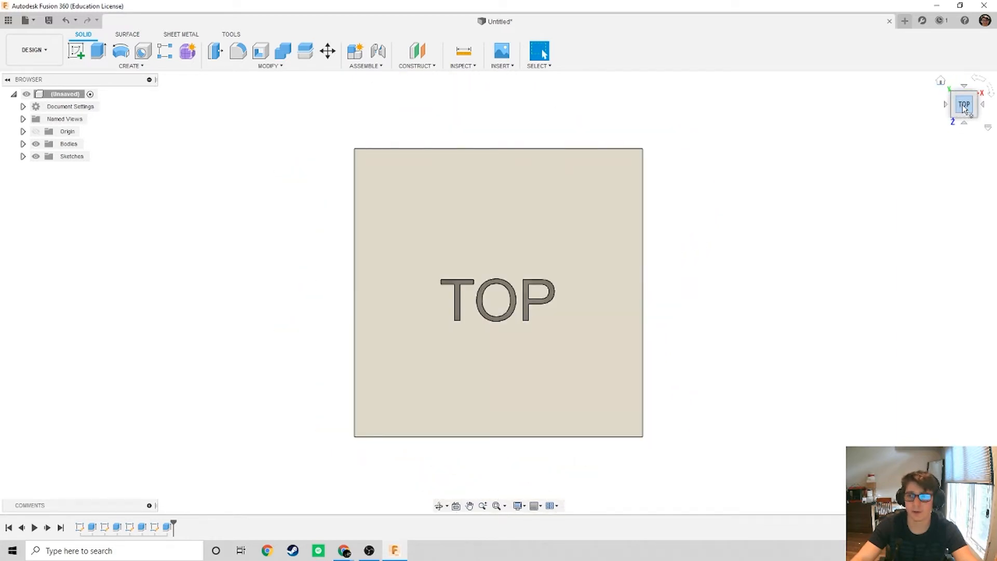
{"action": "right_click", "coordinate": [966, 107]}
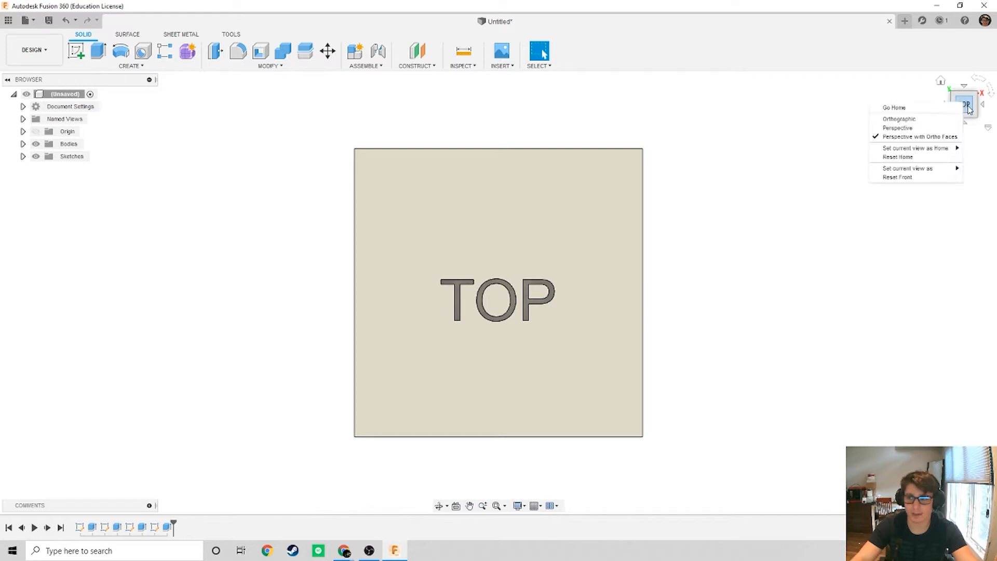
{"action": "mouse_move", "coordinate": [947, 169]}
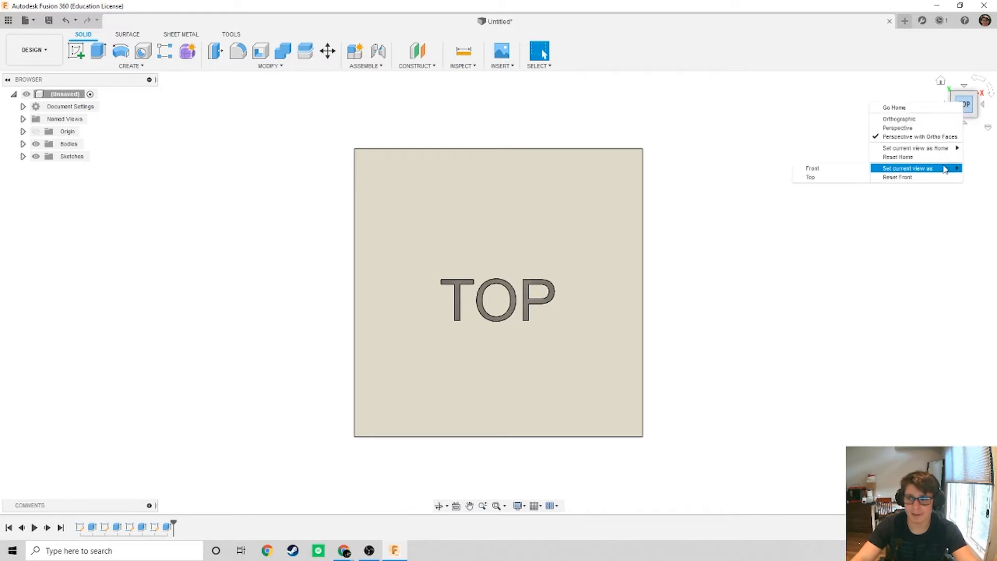
{"action": "left_click", "coordinate": [852, 171]}
{"action": "left_click", "coordinate": [941, 82]}
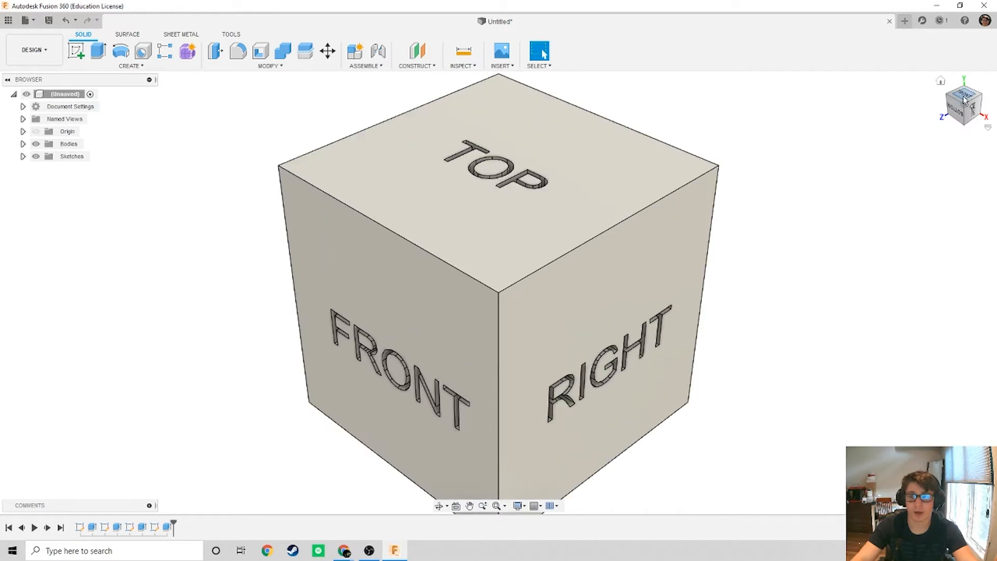
Step: Examine how the reassigned ViewCube faces correspond to the cube's TOP, FRONT and RIGHT faces, and return home
{"action": "left_click", "coordinate": [963, 99]}
{"action": "left_click", "coordinate": [965, 124]}
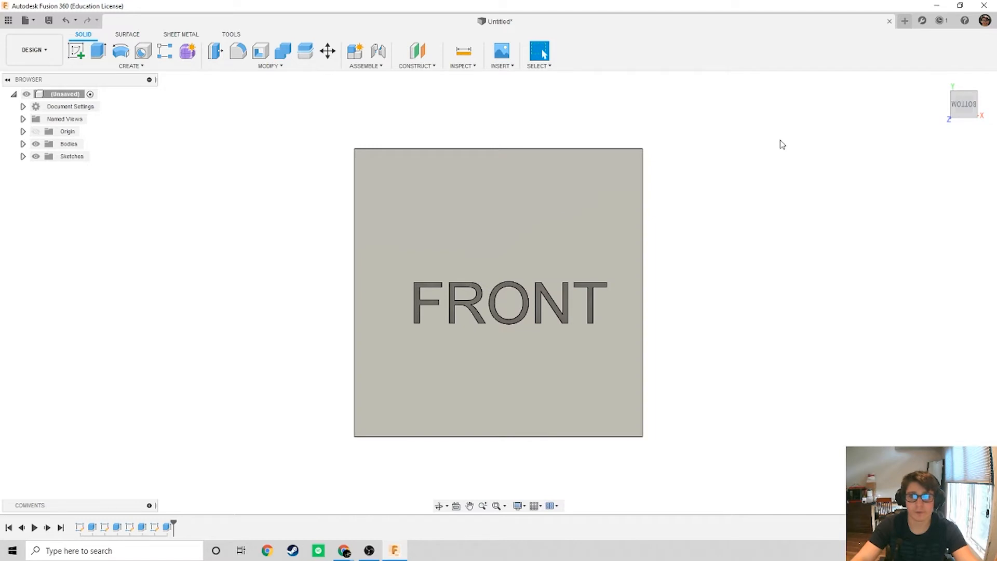
{"action": "left_click", "coordinate": [976, 104]}
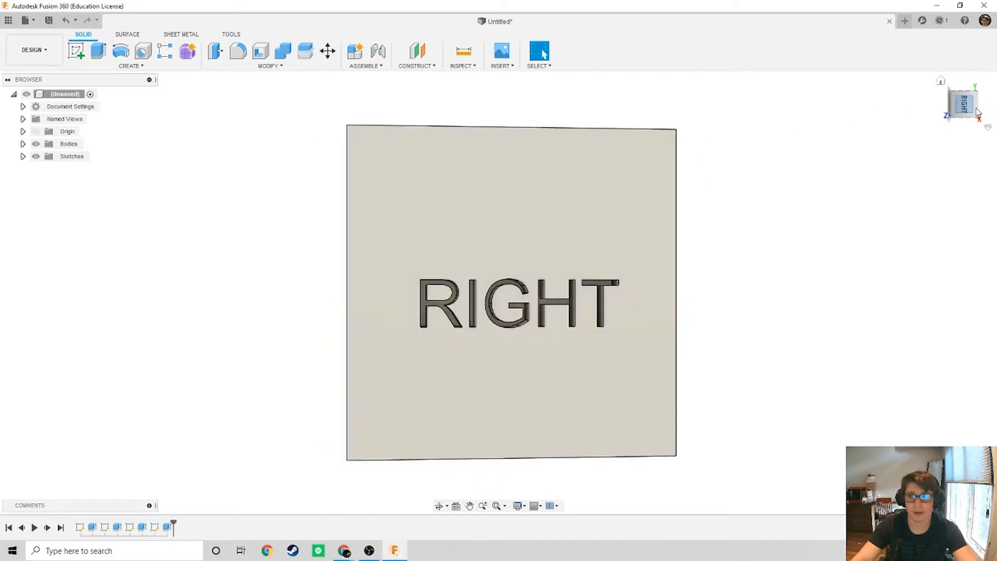
{"action": "left_click", "coordinate": [942, 84]}
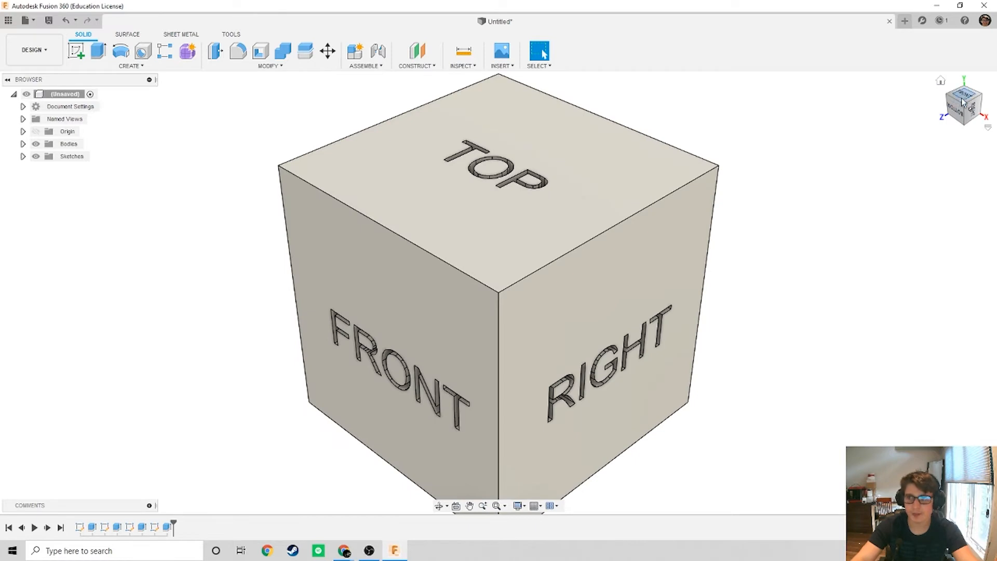
Step: Set the view facing the cube's TOP label as the Top view and return to the home view
{"action": "left_click", "coordinate": [963, 100]}
{"action": "right_click", "coordinate": [963, 103]}
{"action": "mouse_move", "coordinate": [936, 174]}
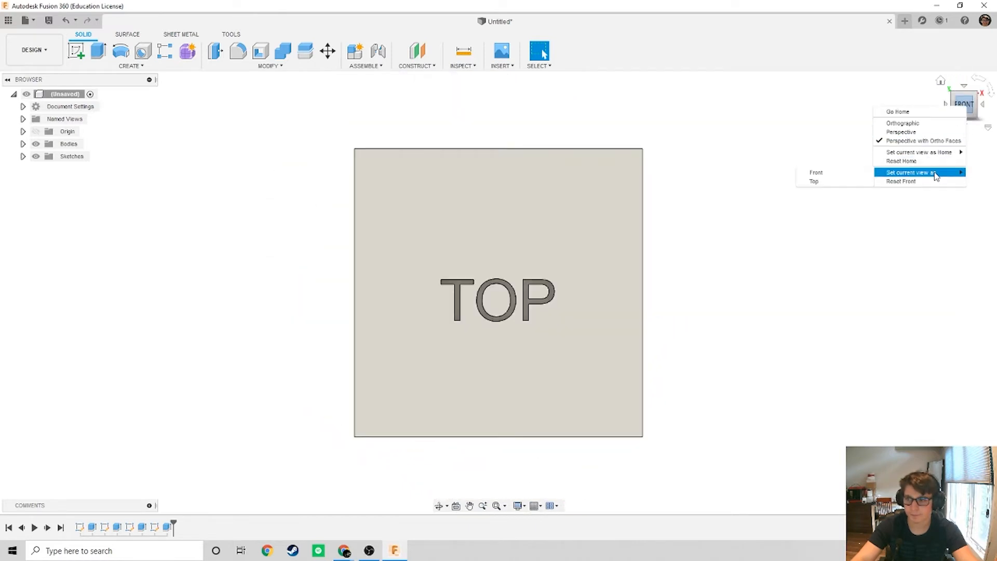
{"action": "left_click", "coordinate": [830, 173]}
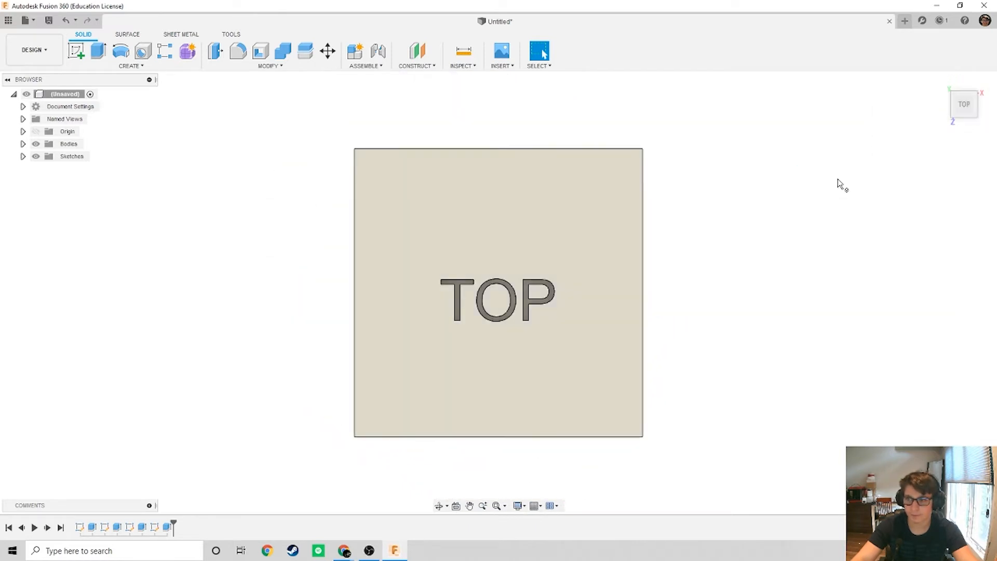
{"action": "left_click", "coordinate": [941, 81]}
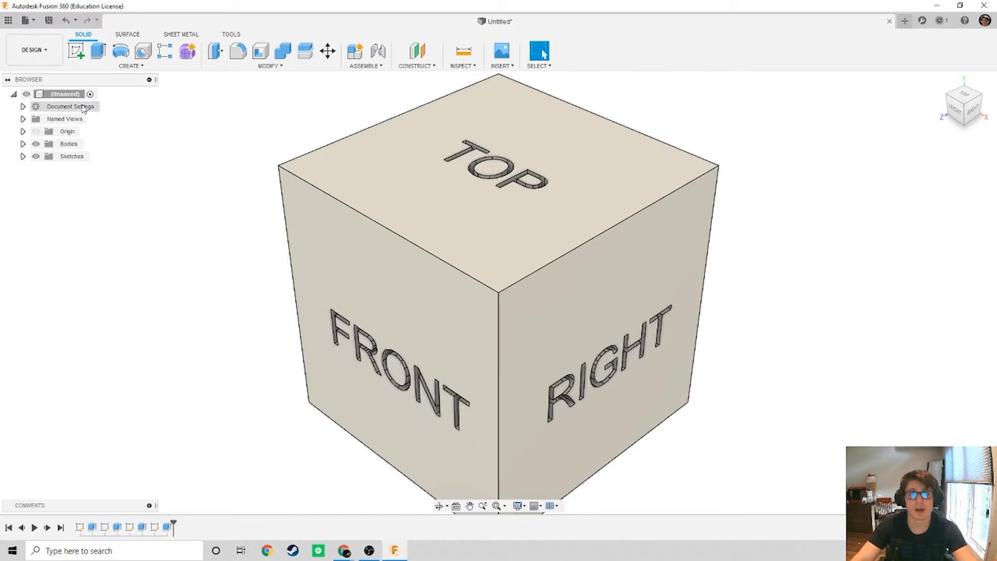
Step: Expand the named views and display the cube in the FRONT, RIGHT, TOP and HOME views
{"action": "left_click", "coordinate": [57, 96]}
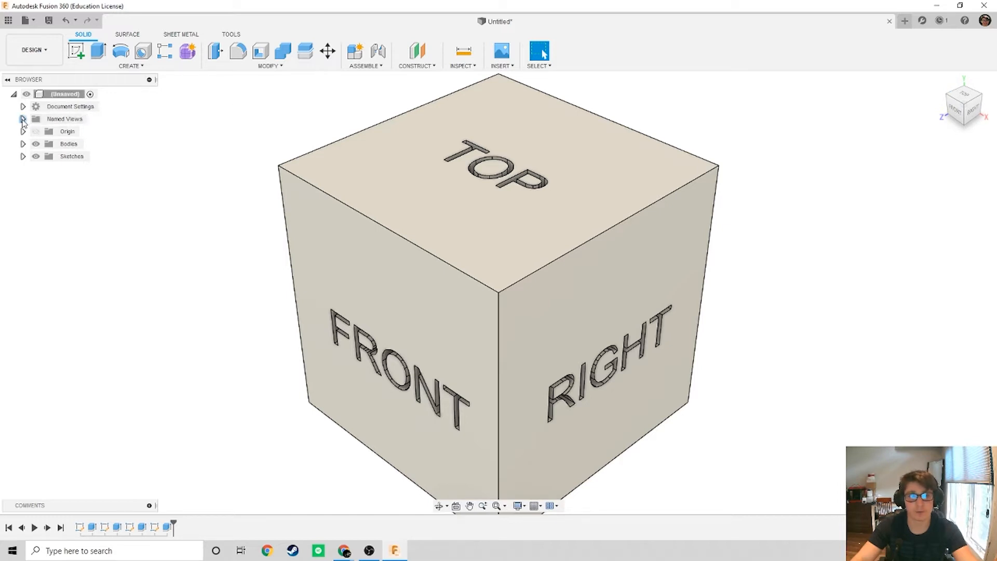
{"action": "left_click", "coordinate": [23, 119]}
{"action": "double_click", "coordinate": [62, 145]}
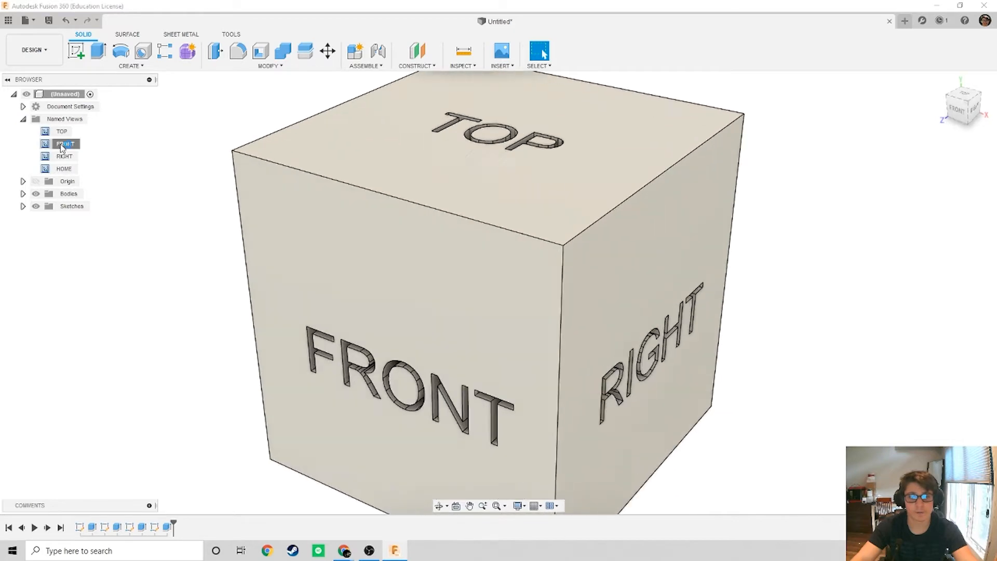
{"action": "double_click", "coordinate": [63, 157]}
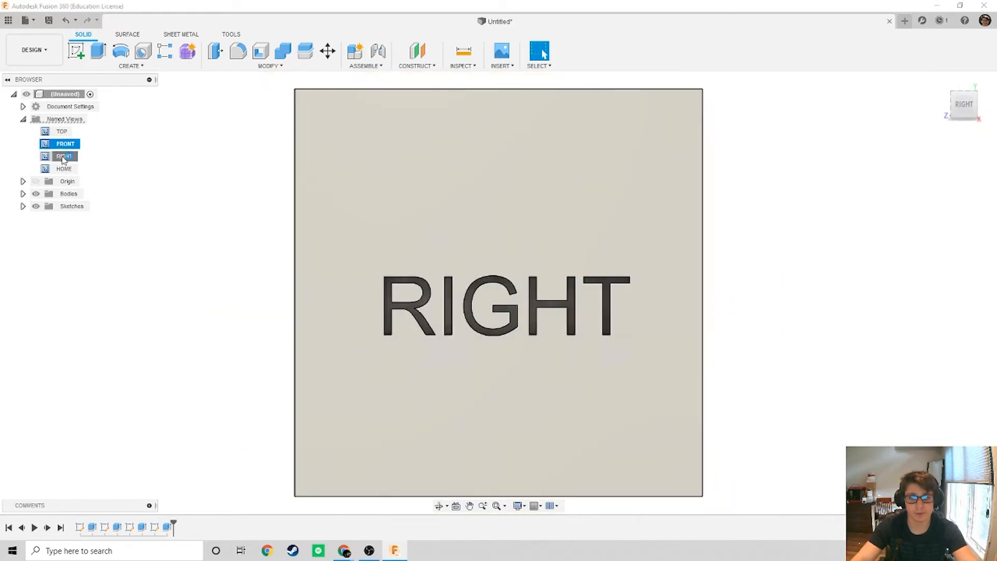
{"action": "double_click", "coordinate": [61, 131]}
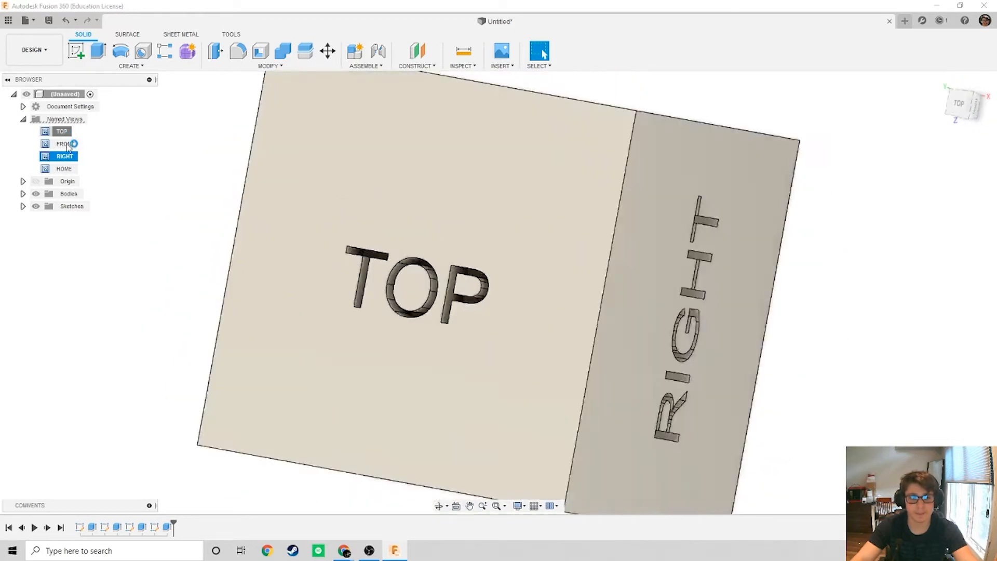
{"action": "double_click", "coordinate": [64, 168]}
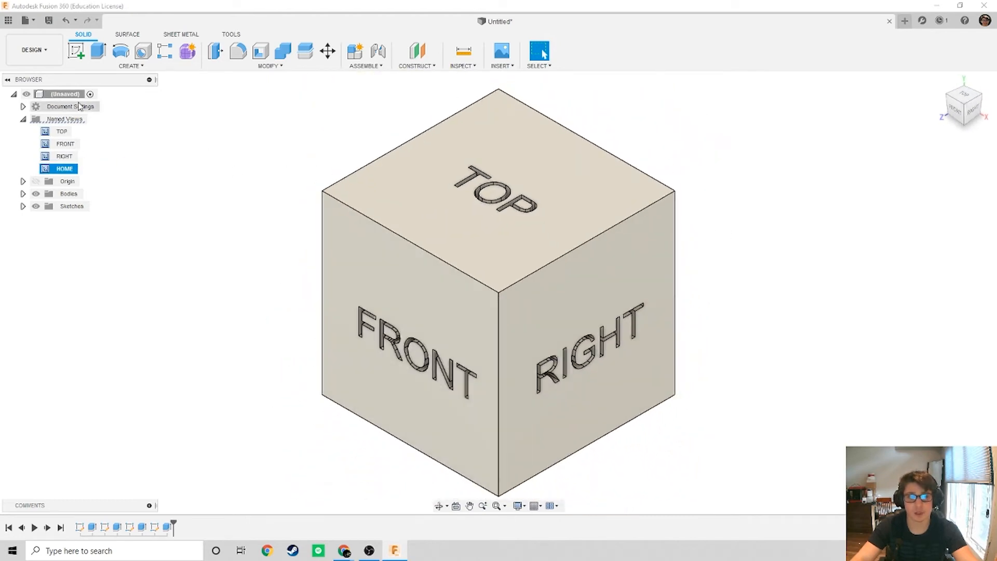
Step: From the FRONT named view, inspect the bottom and back faces, rotate the back view upright, return home, and collapse the named views
{"action": "double_click", "coordinate": [65, 143]}
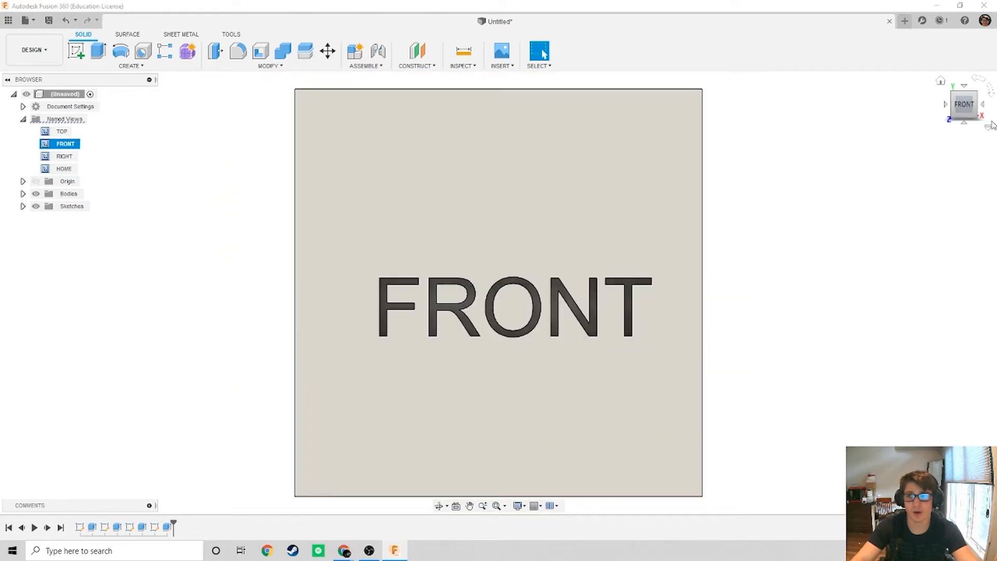
{"action": "left_click", "coordinate": [965, 125]}
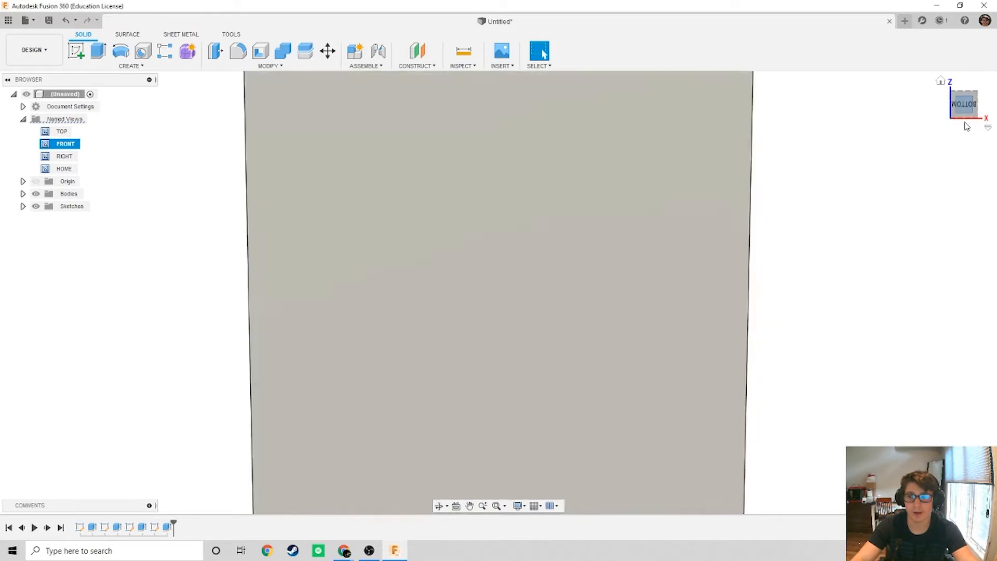
{"action": "left_click", "coordinate": [966, 127]}
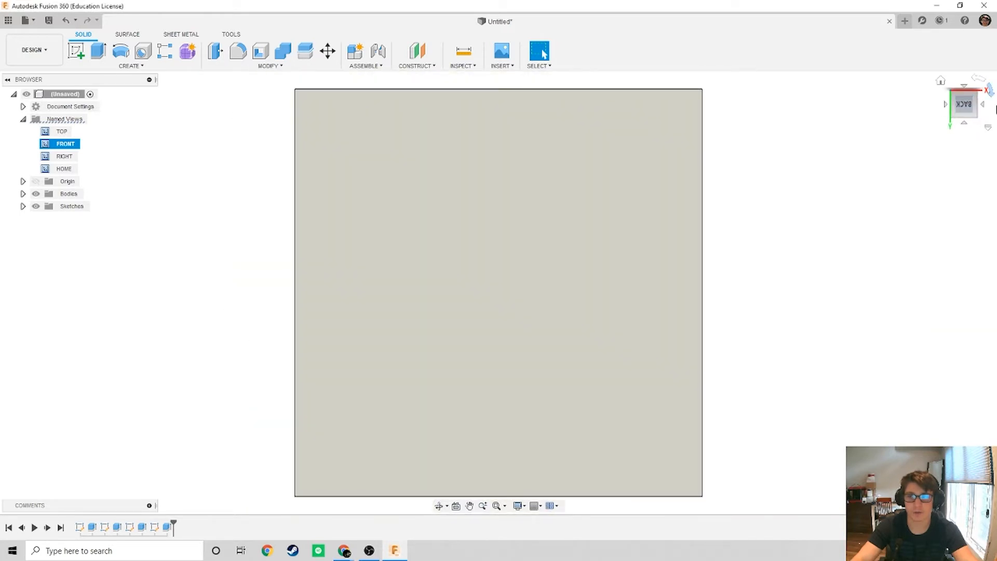
{"action": "left_click", "coordinate": [991, 92]}
{"action": "left_click", "coordinate": [991, 91]}
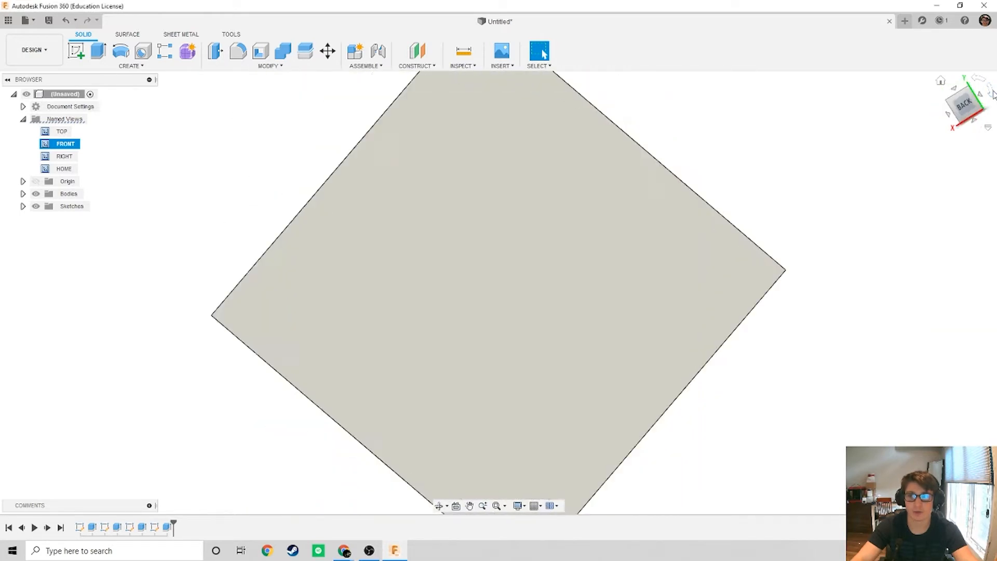
{"action": "left_click", "coordinate": [941, 81]}
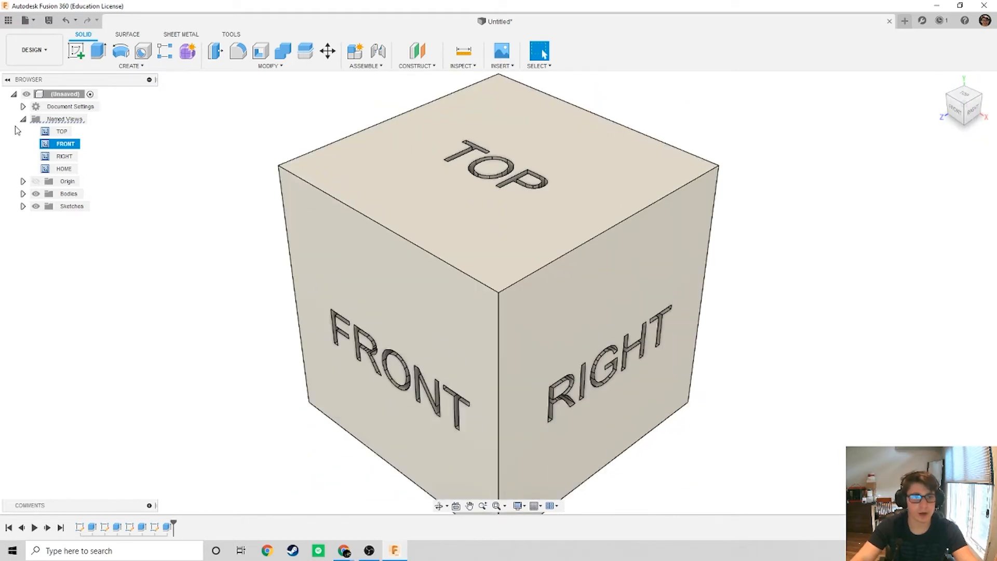
{"action": "left_click", "coordinate": [23, 119]}
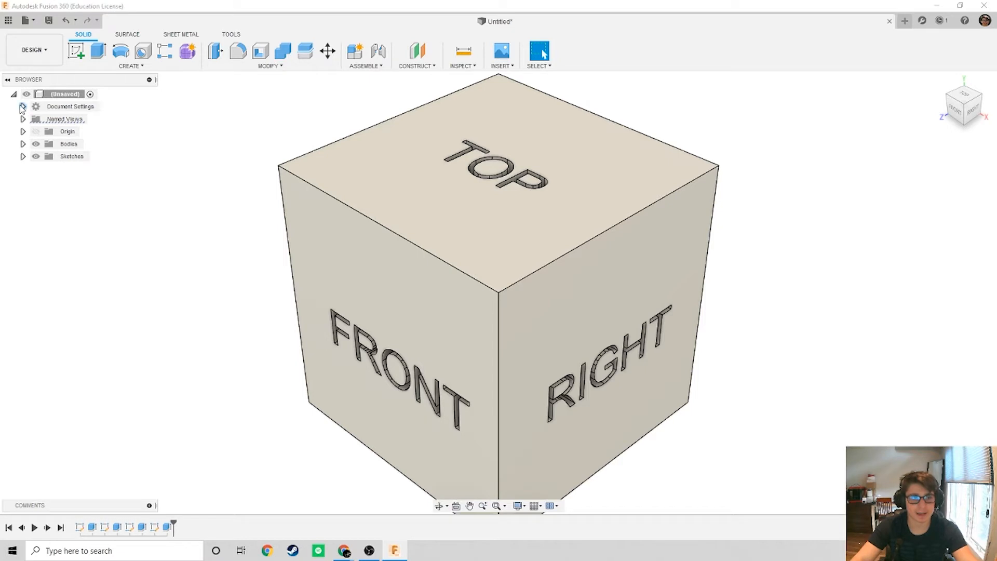
Step: Open the document's active units settings to review the unit type, cancel without changes, and collapse the document settings
{"action": "left_click", "coordinate": [23, 106]}
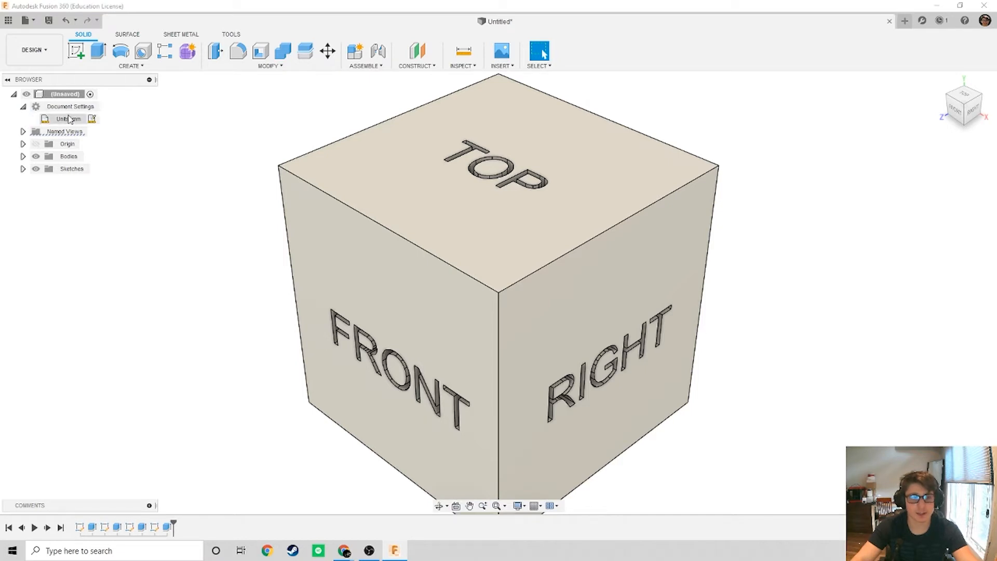
{"action": "left_click", "coordinate": [92, 119]}
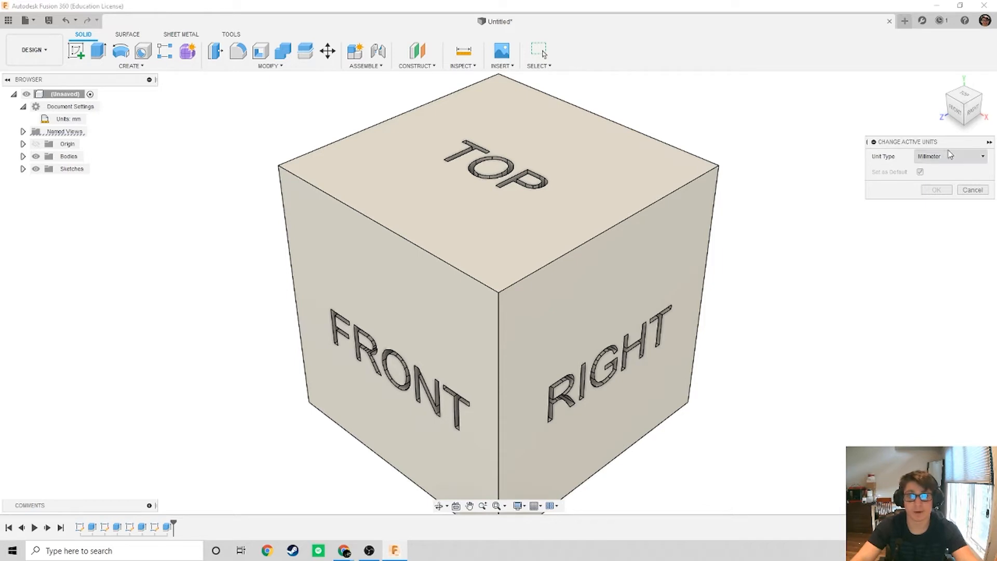
{"action": "left_click", "coordinate": [973, 190]}
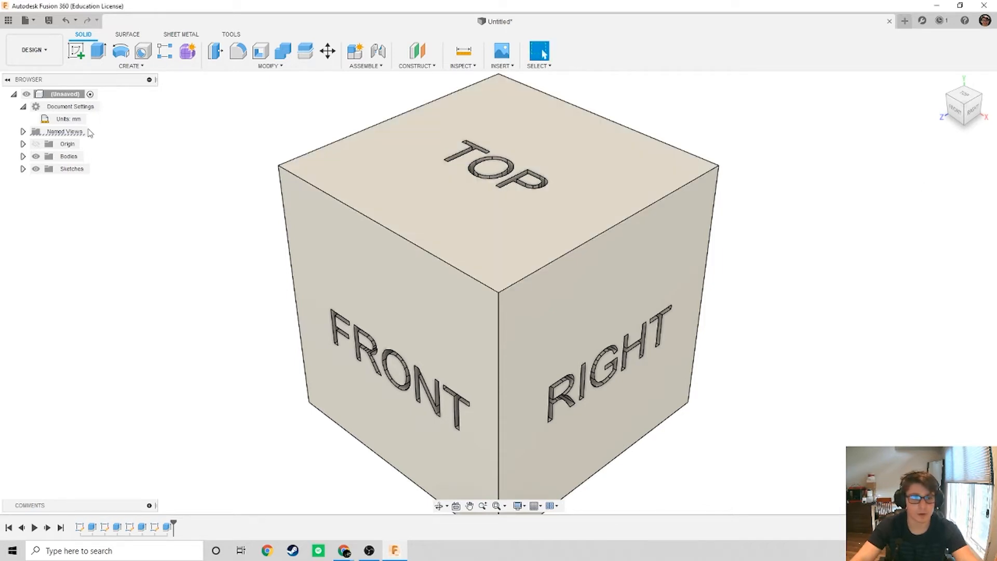
{"action": "left_click", "coordinate": [24, 106]}
Step: Hide the bodies and show the origin to examine its planes, axes and centre point, and restore the original visibility
{"action": "left_click", "coordinate": [36, 144]}
{"action": "left_click", "coordinate": [36, 131]}
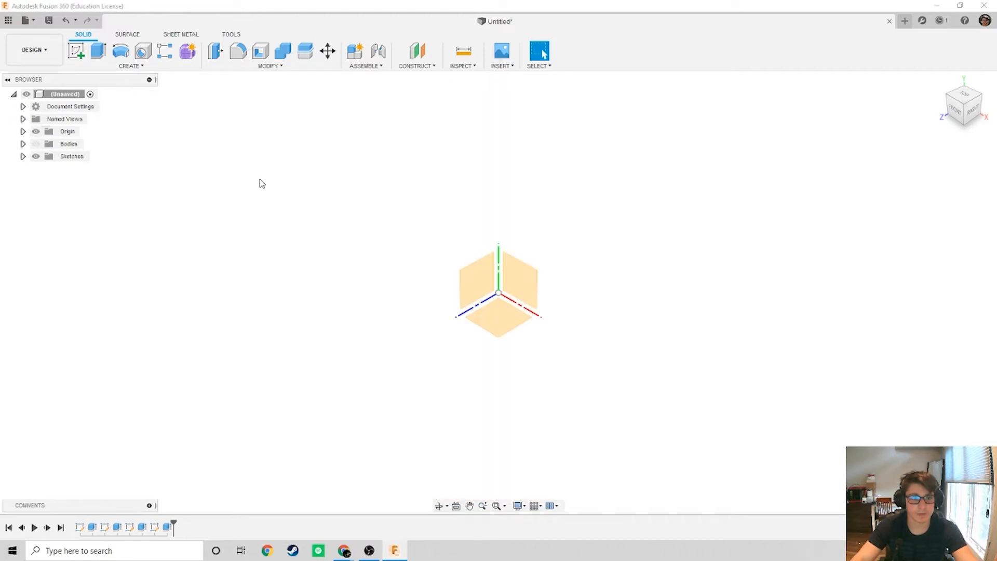
{"action": "left_click", "coordinate": [499, 293]}
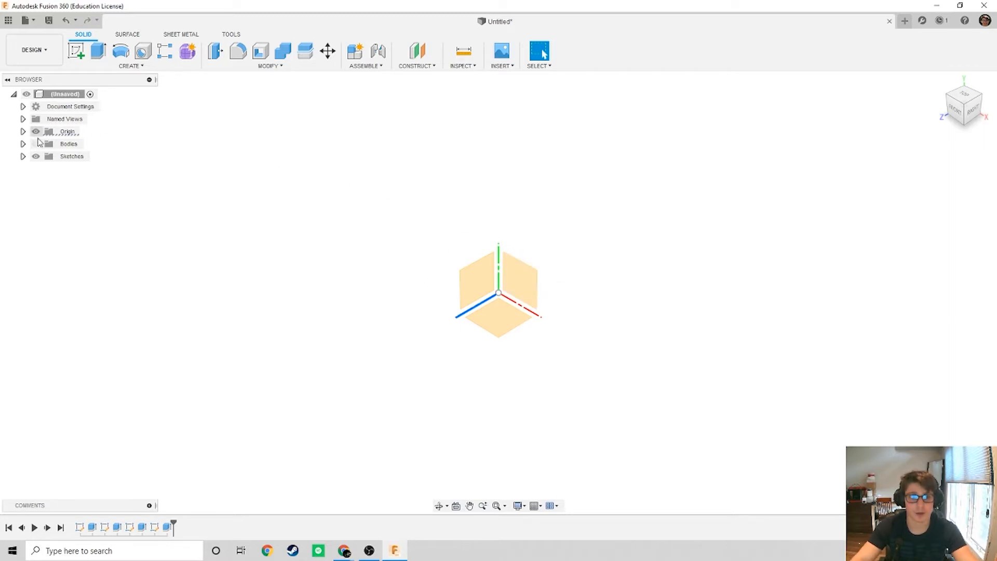
{"action": "left_click", "coordinate": [35, 143]}
{"action": "left_click", "coordinate": [35, 131]}
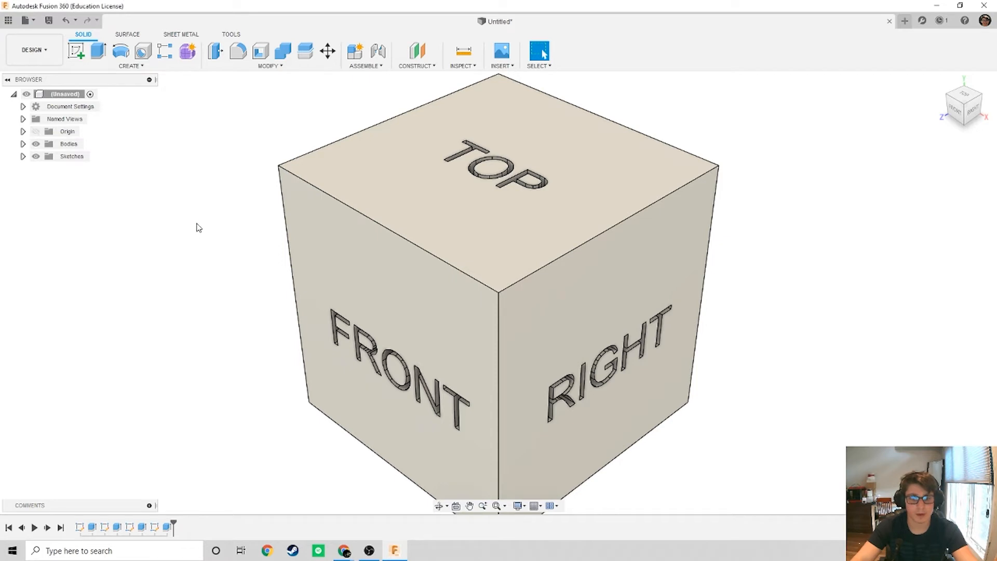
Step: Roll the design history back to just after the cube's extrusion, before any of the text features
{"action": "scroll", "coordinate": [201, 229], "scroll_direction": "up", "scroll_amount": 2}
{"action": "scroll", "coordinate": [207, 229], "scroll_direction": "down", "scroll_amount": 3}
{"action": "scroll", "coordinate": [220, 196], "scroll_direction": "down", "scroll_amount": 3}
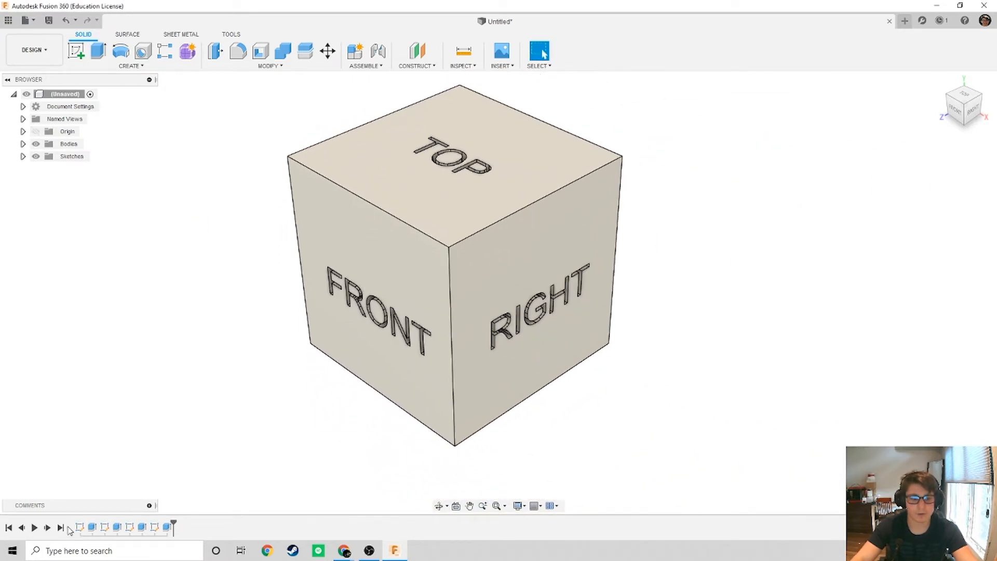
{"action": "middle_click_drag", "start_coordinate": [260, 455], "coordinate": [316, 475]}
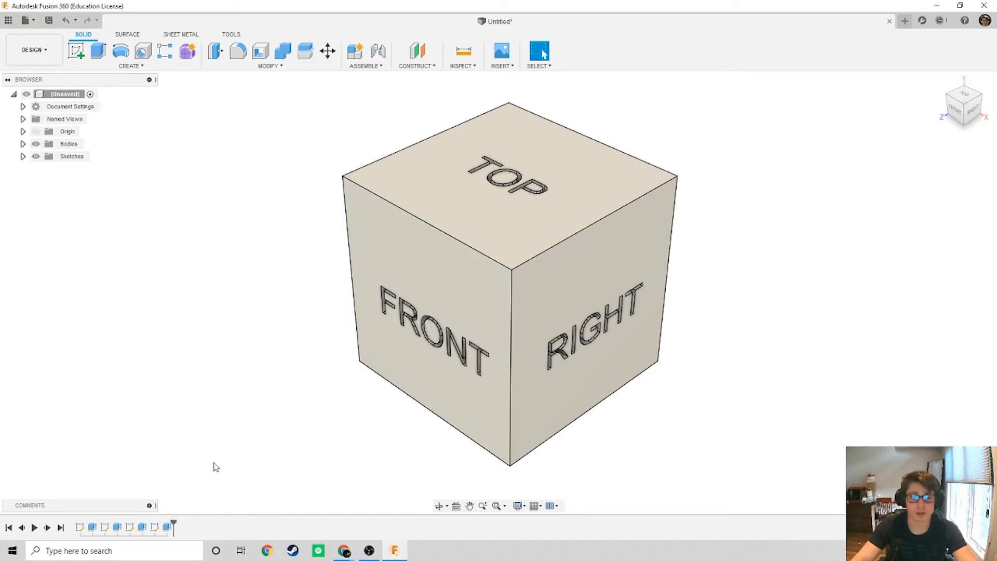
{"action": "left_click_drag", "start_coordinate": [173, 524], "coordinate": [98, 528]}
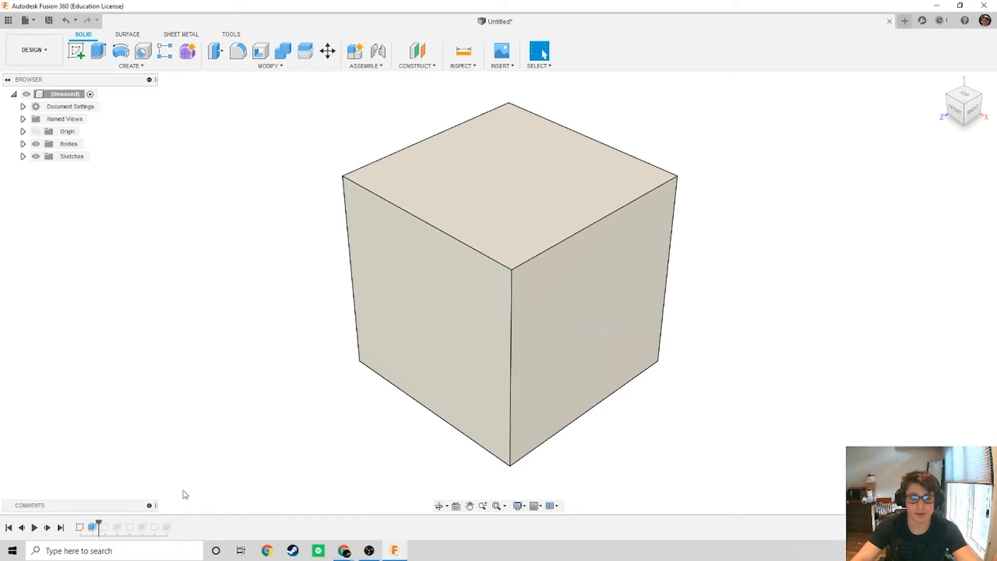
Step: Fillet all six faces of the cube with a 2.50 mm constant radius and roll the design history forward to its end
{"action": "left_click_drag", "start_coordinate": [230, 153], "coordinate": [625, 485]}
{"action": "key", "text": "f"}
{"action": "left_click_drag", "start_coordinate": [403, 342], "coordinate": [410, 341]}
{"action": "left_click_drag", "start_coordinate": [408, 341], "coordinate": [403, 345]}
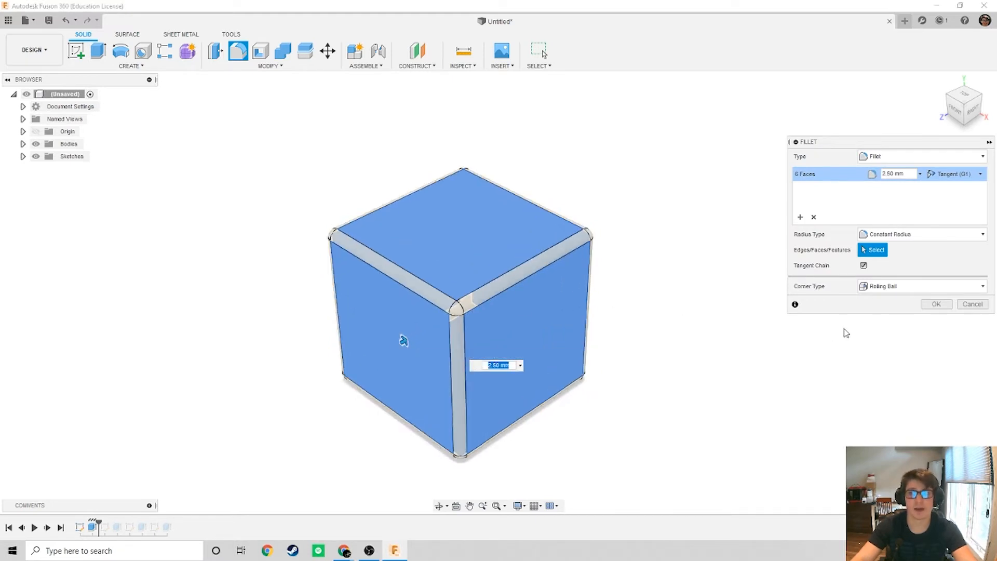
{"action": "left_click", "coordinate": [936, 304]}
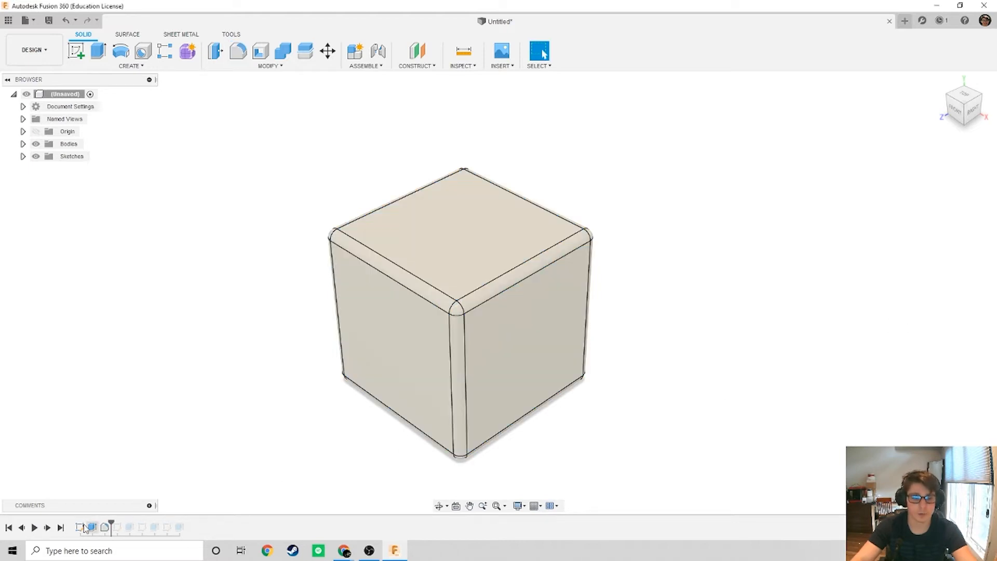
{"action": "left_click_drag", "start_coordinate": [111, 522], "coordinate": [196, 517]}
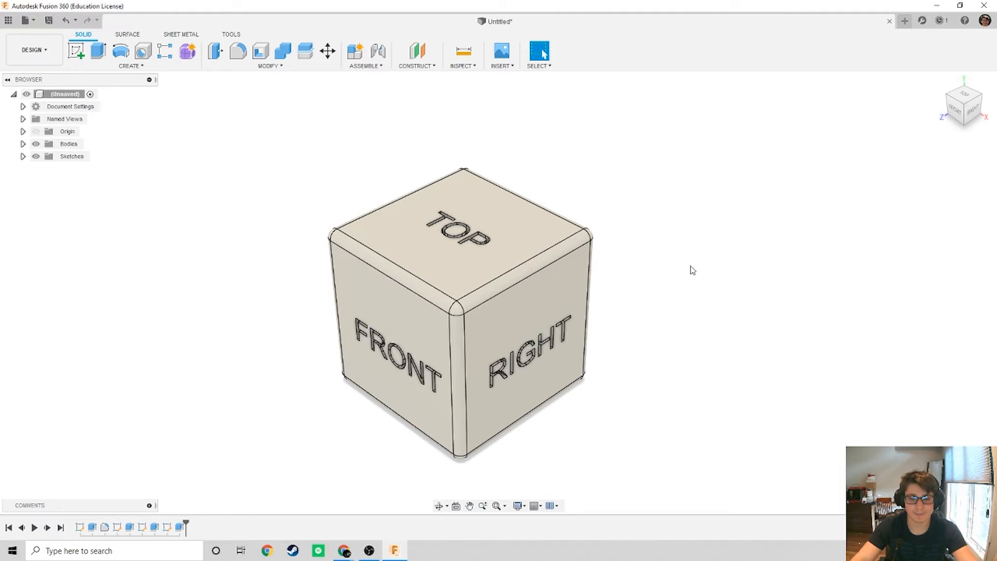
{"action": "middle_click_drag", "start_coordinate": [692, 269], "coordinate": [734, 245]}
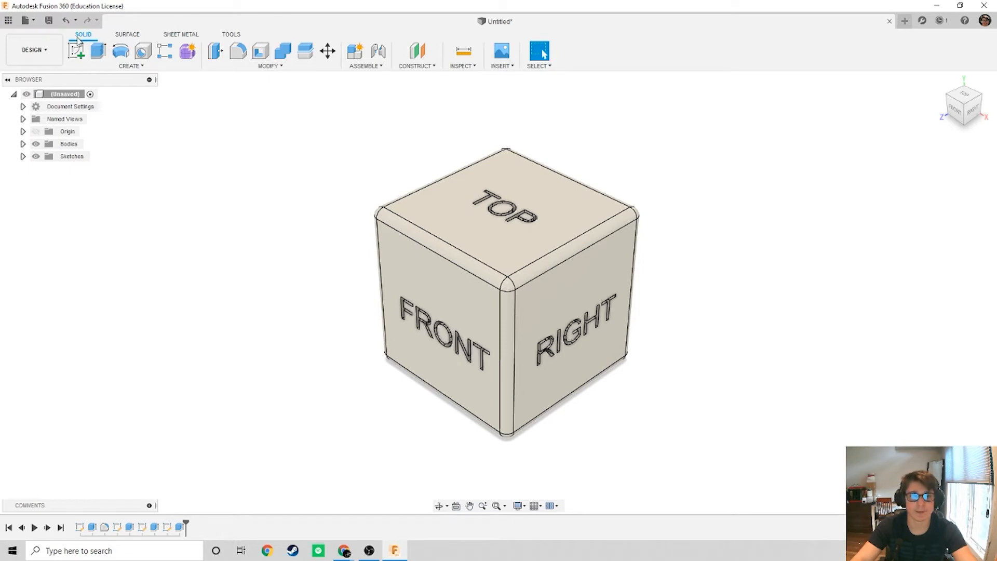
Step: Look through the Surface, Sheet Metal and Tools command sets and return to the Solid commands
{"action": "left_click", "coordinate": [130, 36]}
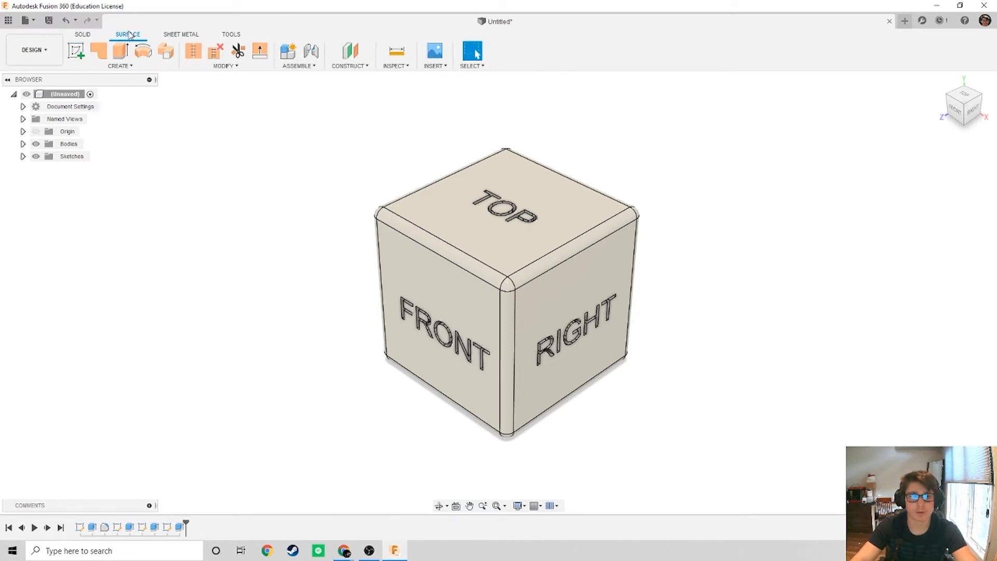
{"action": "left_click", "coordinate": [172, 36]}
{"action": "left_click", "coordinate": [233, 34]}
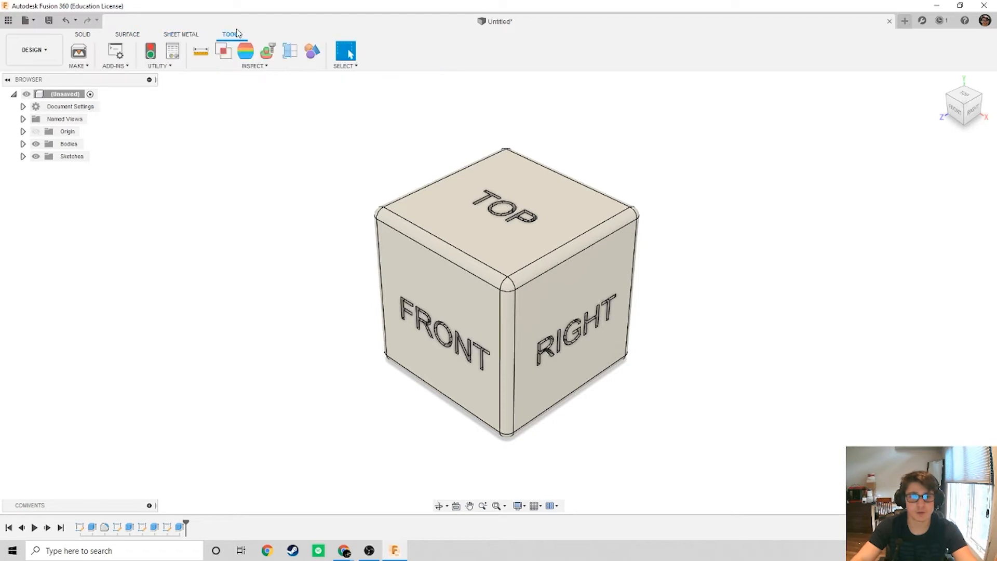
{"action": "left_click", "coordinate": [83, 35]}
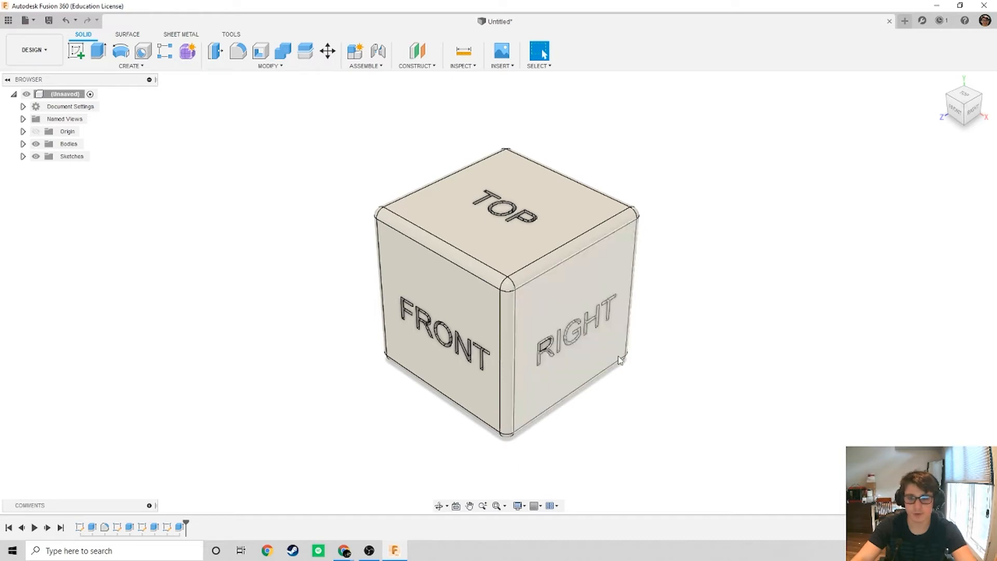
Step: Orbit and pan around the filleted cube, including with the Orbit tool, to view its FRONT and RIGHT faces
{"action": "middle_click_drag", "start_coordinate": [711, 344], "coordinate": [366, 331], "text": "shift"}
{"action": "key", "text": "Escape"}
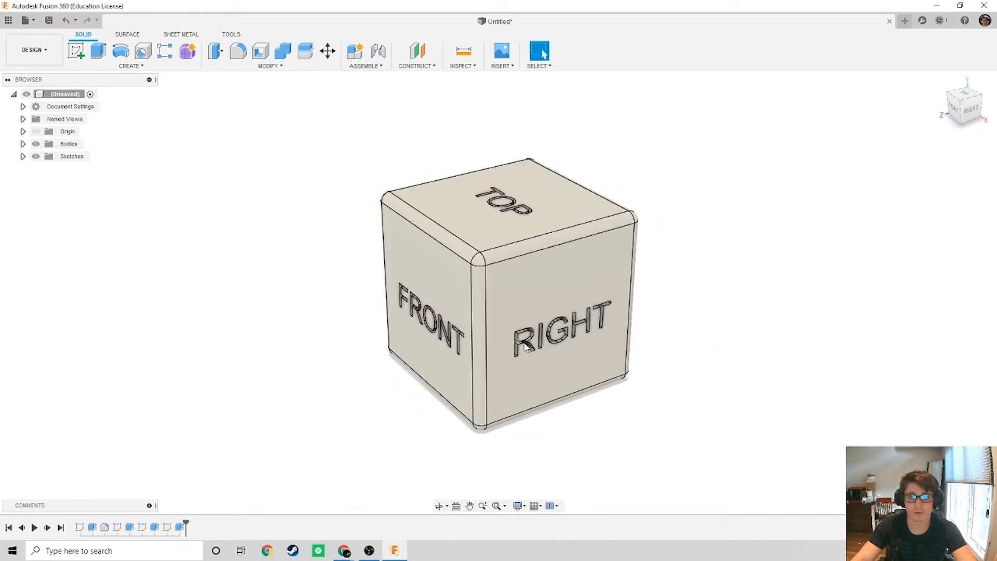
{"action": "middle_click_drag", "start_coordinate": [524, 449], "coordinate": [521, 442]}
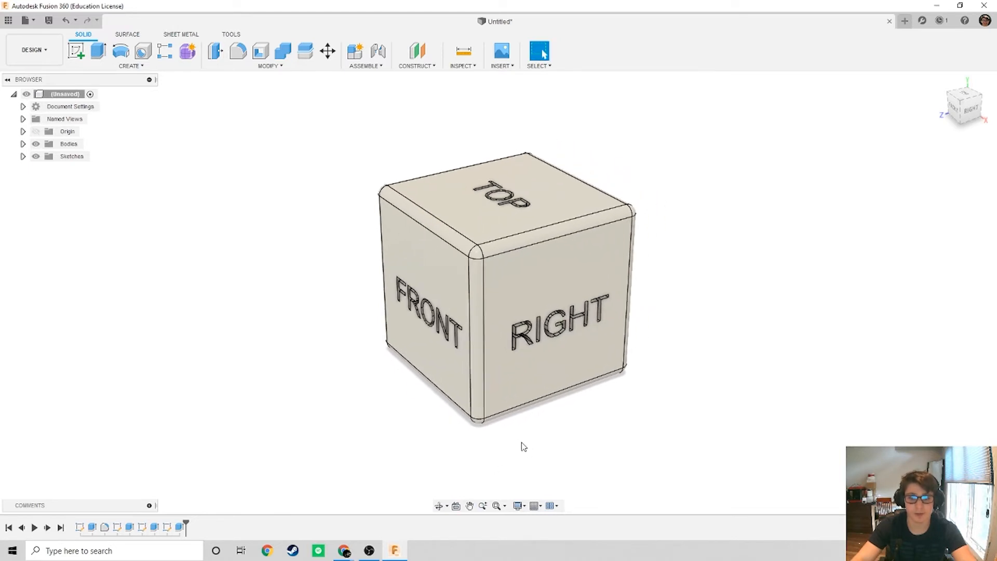
{"action": "left_click", "coordinate": [439, 506]}
{"action": "left_click_drag", "start_coordinate": [551, 398], "coordinate": [454, 382]}
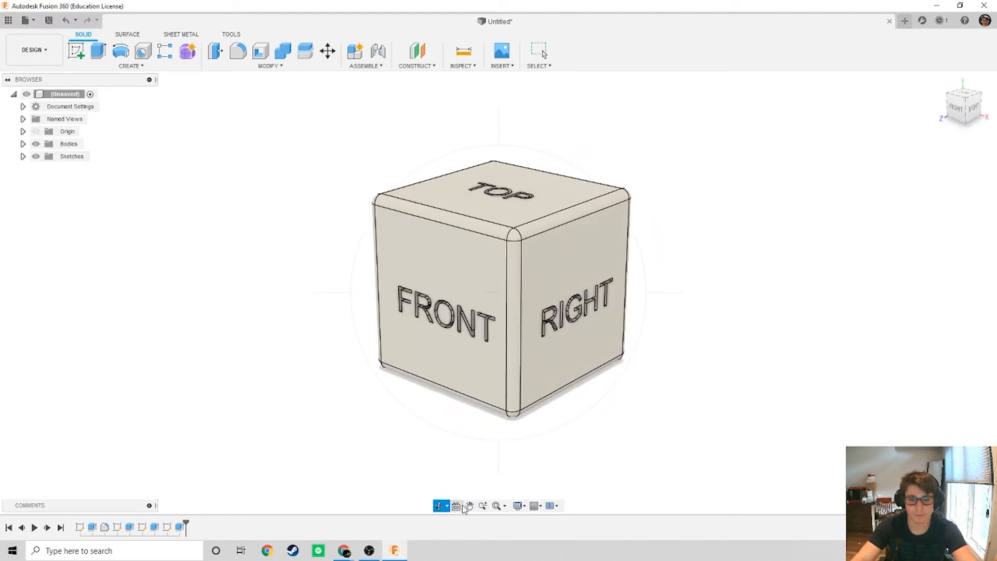
Step: Use Look At to face the cube's FRONT side and the filleted edge beside the RIGHT side, and clear the selection
{"action": "left_click", "coordinate": [461, 505]}
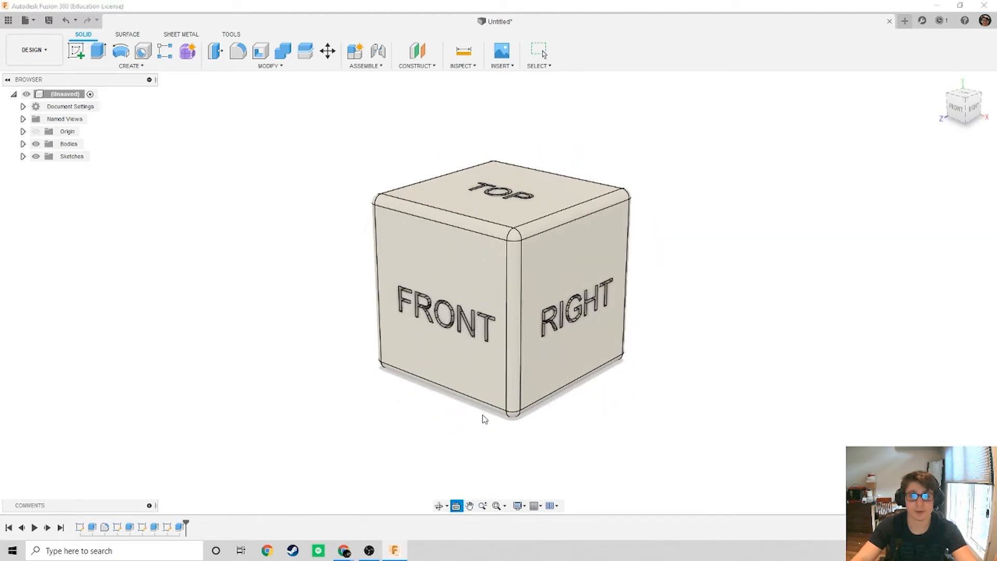
{"action": "left_click", "coordinate": [488, 377]}
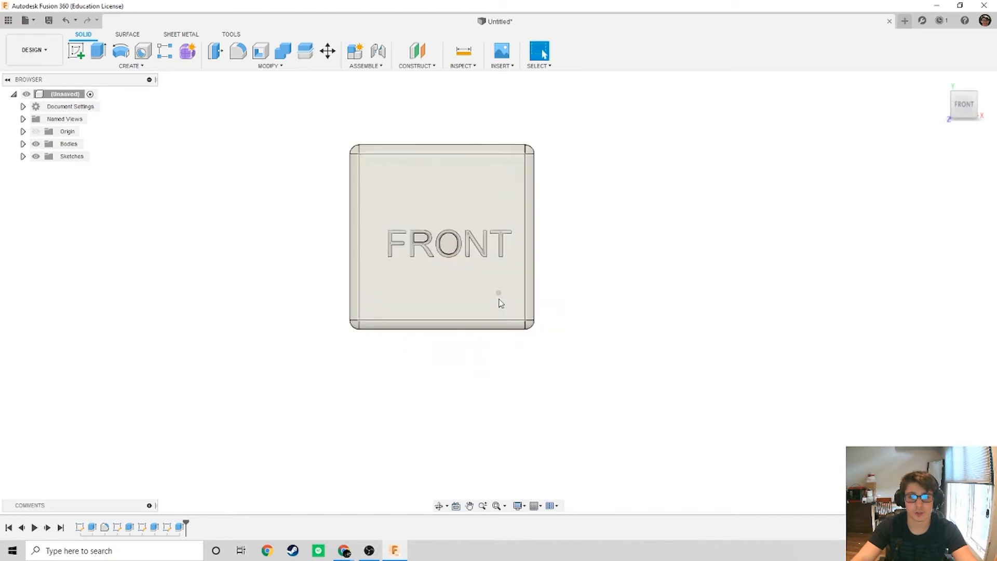
{"action": "left_click", "coordinate": [529, 280]}
{"action": "left_click", "coordinate": [456, 505]}
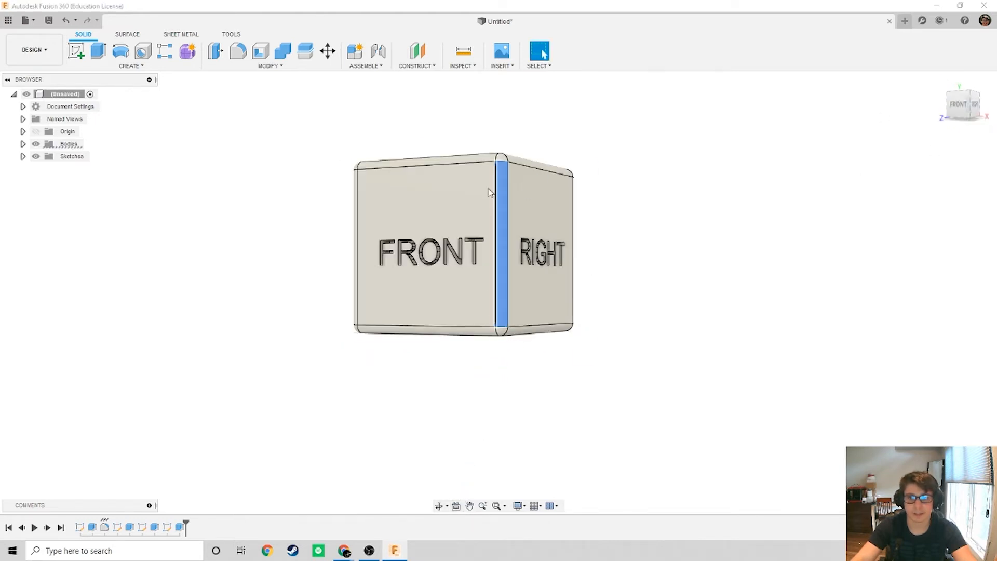
{"action": "left_click", "coordinate": [519, 462]}
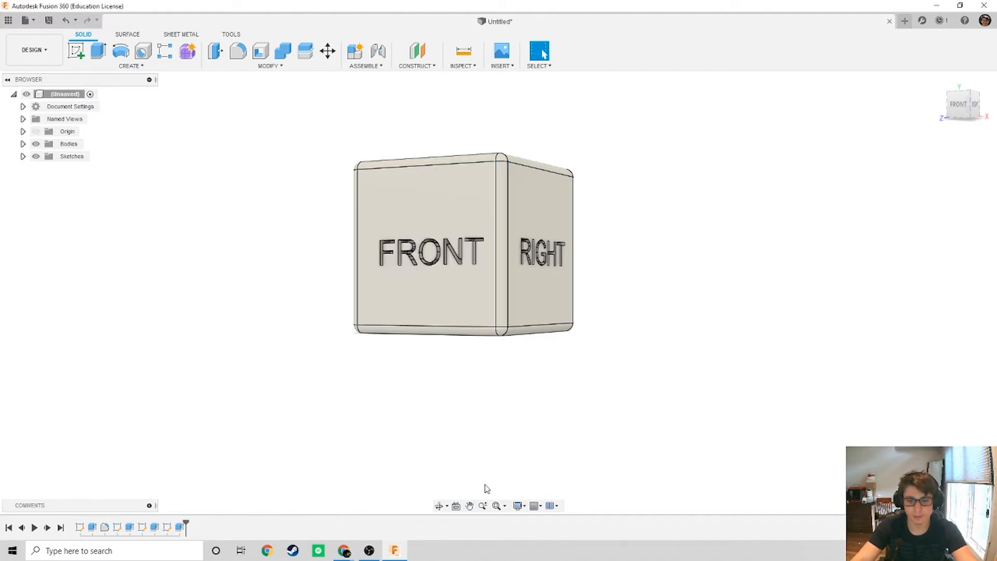
Step: Move the cube around the canvas with the Pan tool and exit the tool
{"action": "left_click", "coordinate": [469, 505]}
{"action": "left_click_drag", "start_coordinate": [679, 319], "coordinate": [436, 383]}
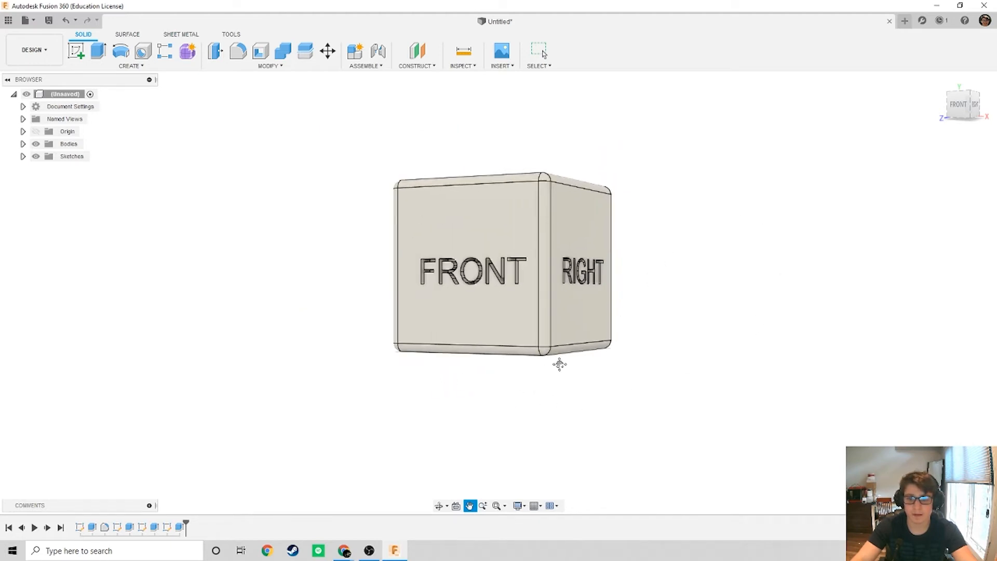
{"action": "scroll", "coordinate": [559, 373], "scroll_direction": "up", "scroll_amount": 5}
{"action": "key", "text": "Escape"}
Step: Switch to the front view, try the Zoom tool, and fit the cube to the canvas
{"action": "left_click", "coordinate": [958, 105]}
{"action": "scroll", "coordinate": [713, 303], "scroll_direction": "down", "scroll_amount": 2}
{"action": "left_click", "coordinate": [483, 506]}
{"action": "left_click_drag", "start_coordinate": [576, 452], "coordinate": [597, 413]}
{"action": "left_click", "coordinate": [497, 506]}
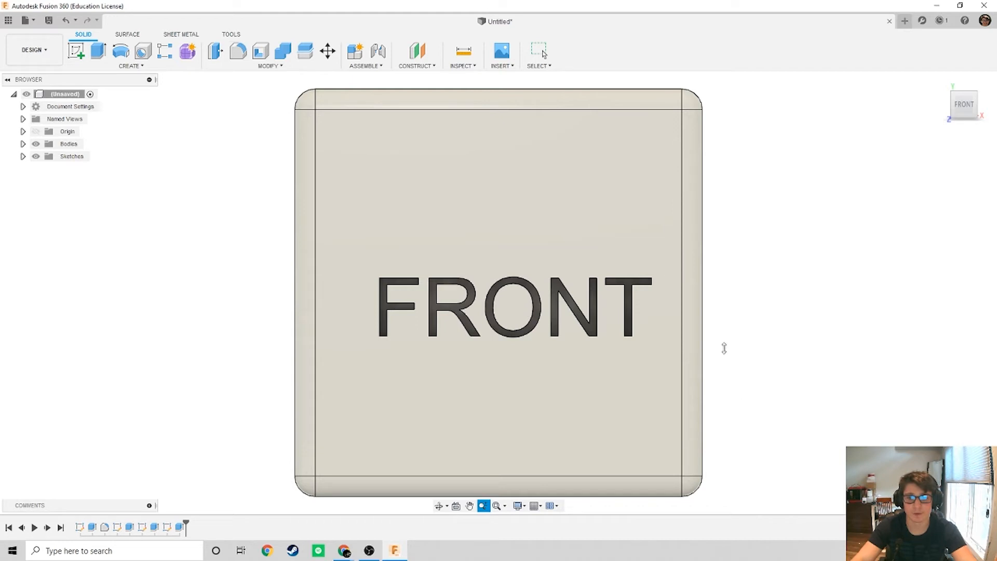
Step: Set the display environment to Infinity Pool and inspect the cube against the new background
{"action": "left_click", "coordinate": [526, 506]}
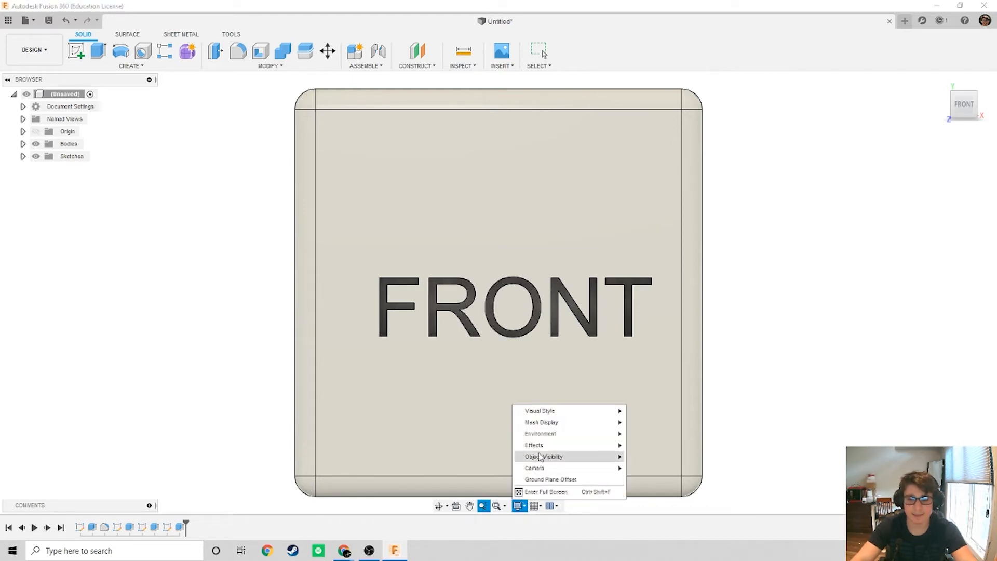
{"action": "mouse_move", "coordinate": [550, 449]}
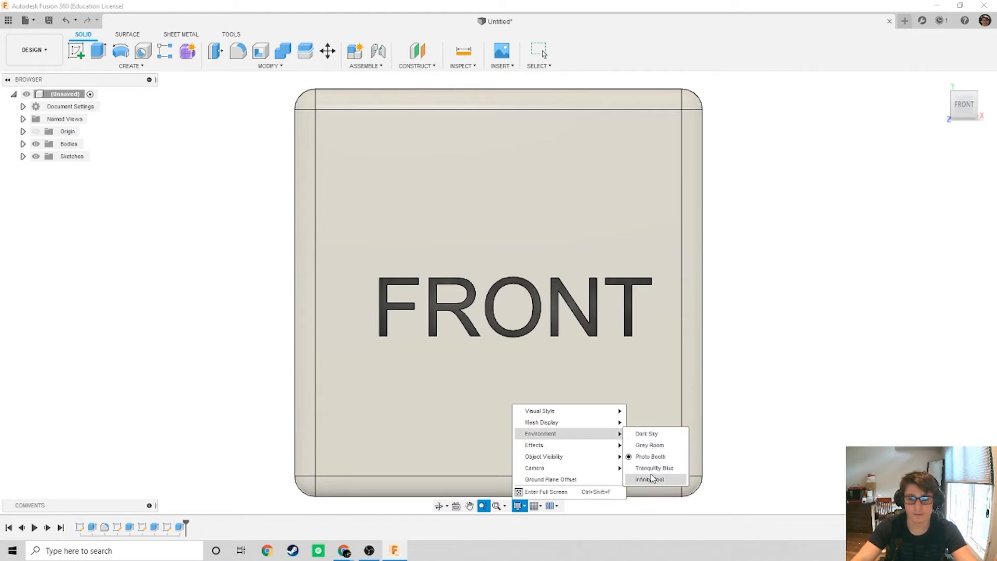
{"action": "left_click", "coordinate": [652, 479]}
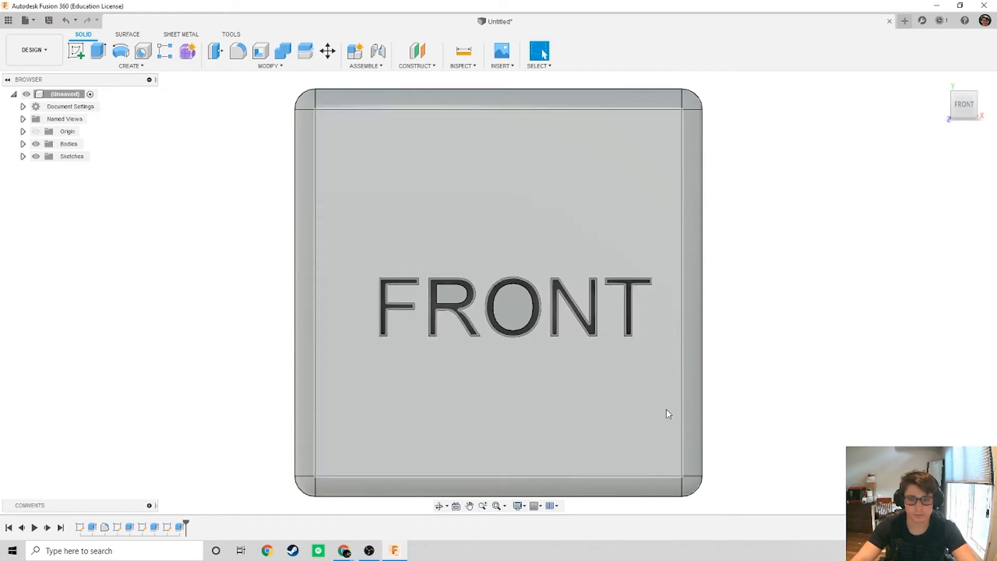
{"action": "scroll", "coordinate": [859, 353], "scroll_direction": "down", "scroll_amount": 3}
{"action": "middle_click_drag", "start_coordinate": [821, 370], "coordinate": [817, 334], "text": "shift"}
{"action": "scroll", "coordinate": [725, 315], "scroll_direction": "up", "scroll_amount": 5}
{"action": "scroll", "coordinate": [724, 315], "scroll_direction": "down", "scroll_amount": 3}
{"action": "middle_click_drag", "start_coordinate": [718, 340], "coordinate": [692, 334], "text": "shift"}
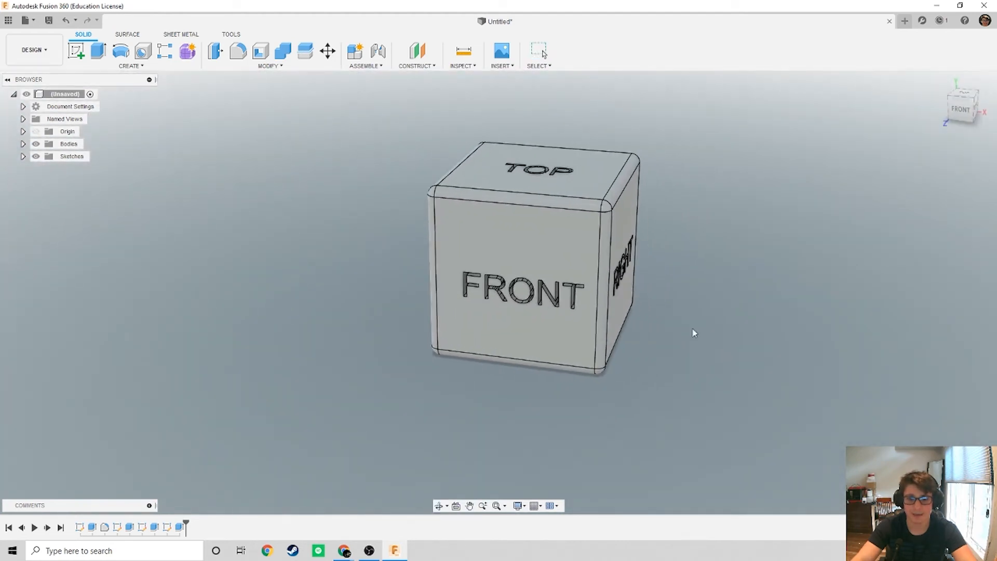
{"action": "left_click", "coordinate": [519, 507]}
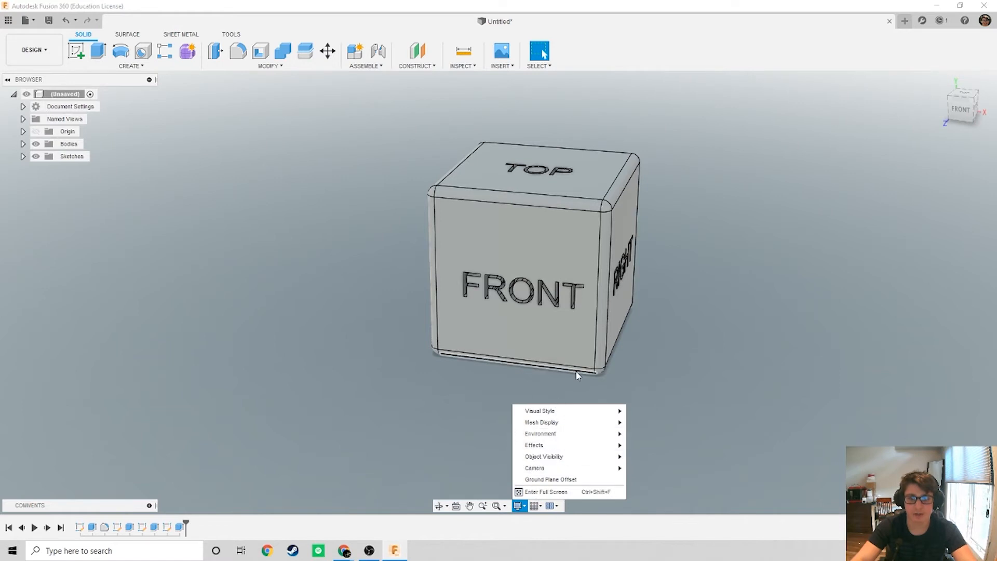
{"action": "left_click", "coordinate": [707, 282]}
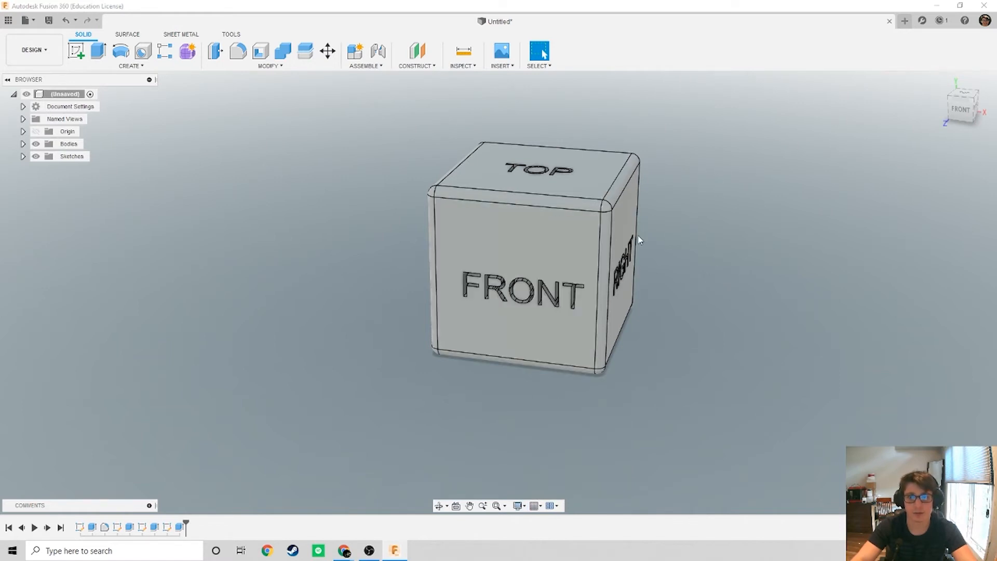
{"action": "right_click", "coordinate": [52, 95]}
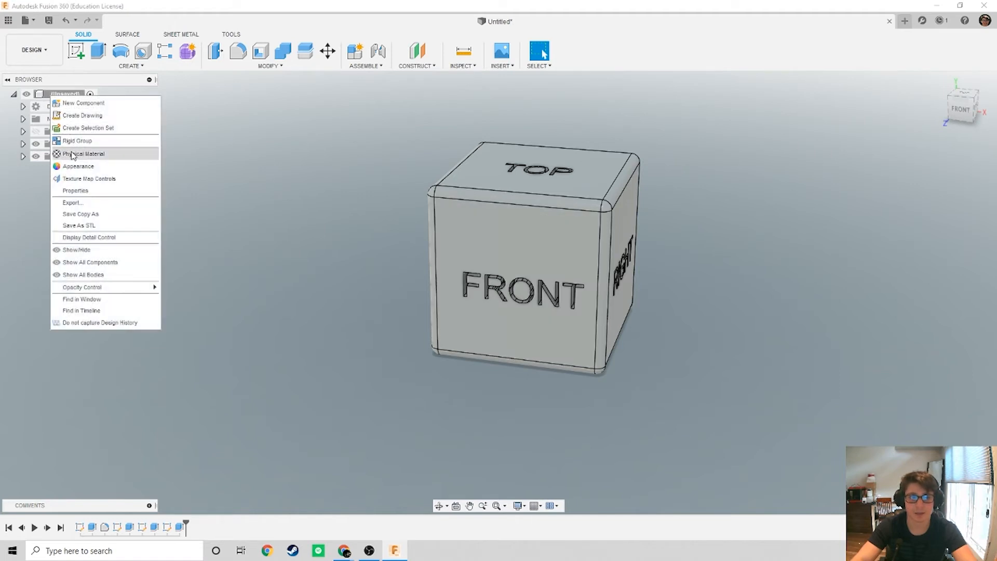
{"action": "left_click", "coordinate": [348, 204]}
{"action": "left_click", "coordinate": [723, 416]}
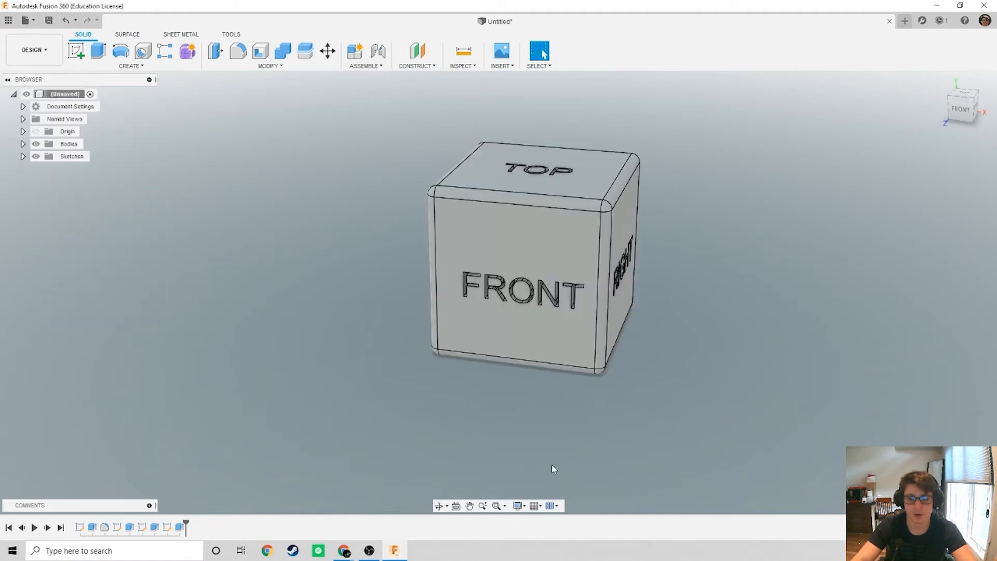
Step: Try the Wireframe visual style on the cube, then return it to Shaded with Visible Edges Only
{"action": "left_click", "coordinate": [518, 506]}
{"action": "mouse_move", "coordinate": [535, 445]}
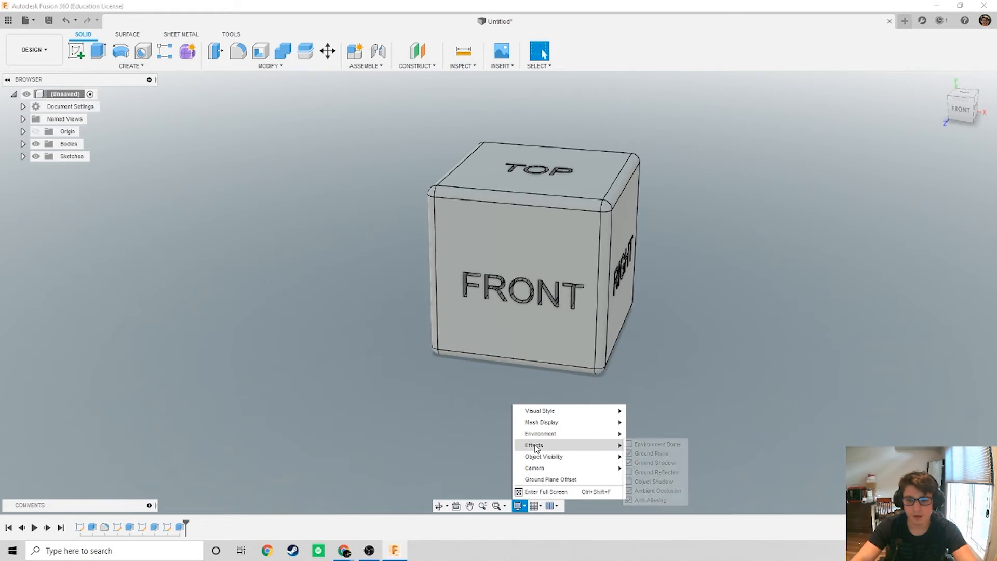
{"action": "mouse_move", "coordinate": [546, 412]}
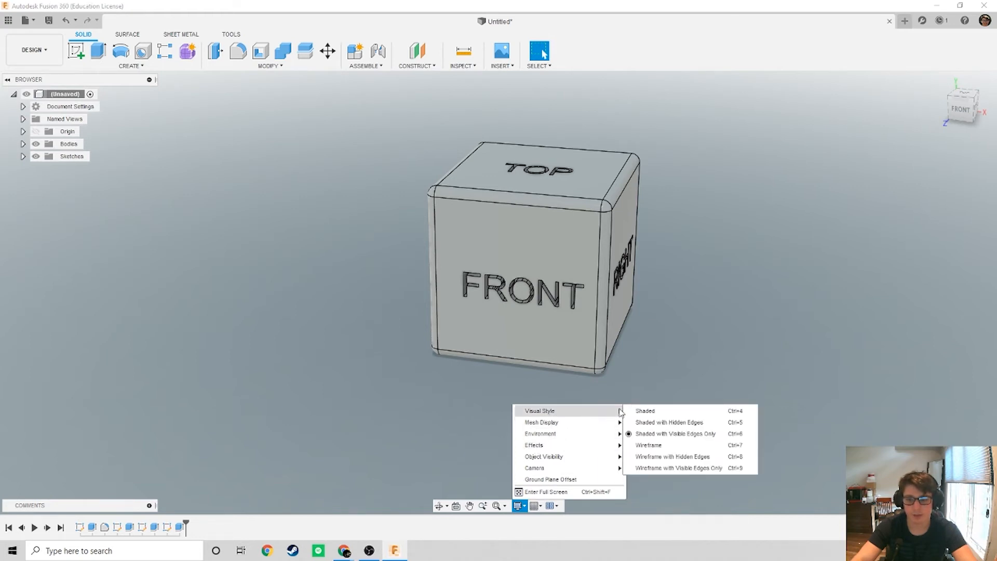
{"action": "left_click", "coordinate": [655, 445]}
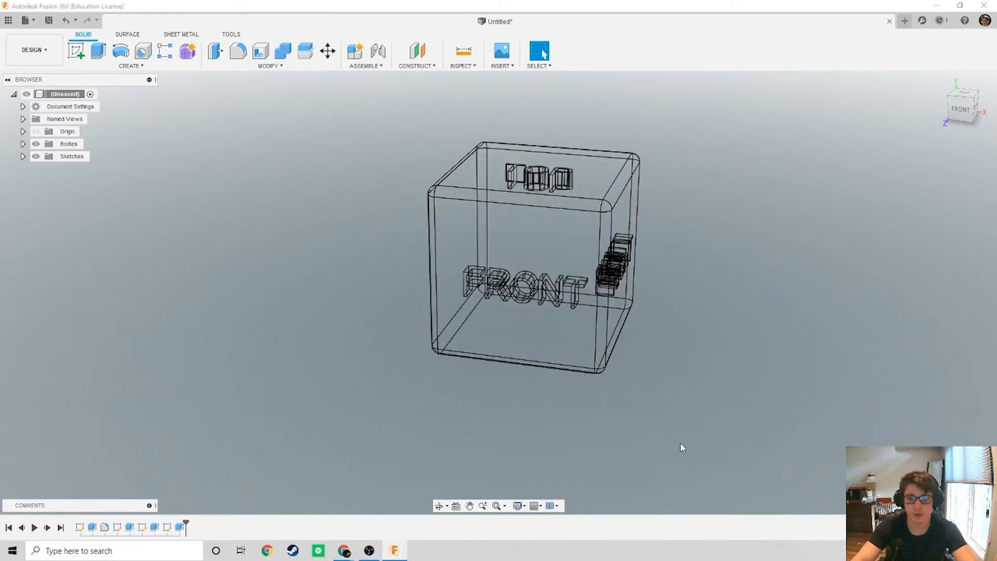
{"action": "mouse_move", "coordinate": [555, 420]}
{"action": "middle_mouse_down", "text": "shift"}
{"action": "mouse_move", "coordinate": [625, 392]}
{"action": "mouse_move", "coordinate": [561, 413]}
{"action": "middle_mouse_up", "text": "shift"}
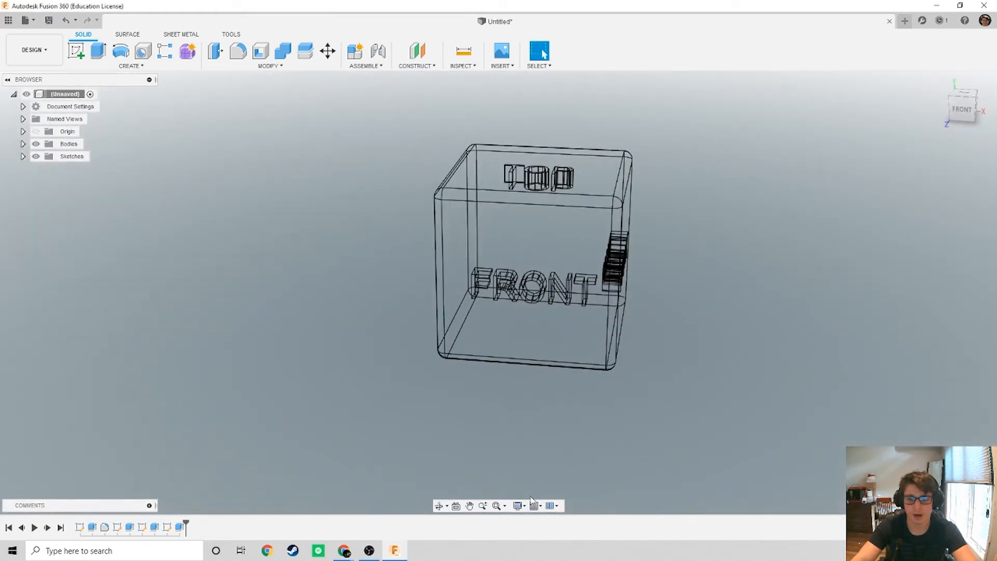
{"action": "left_click", "coordinate": [518, 506]}
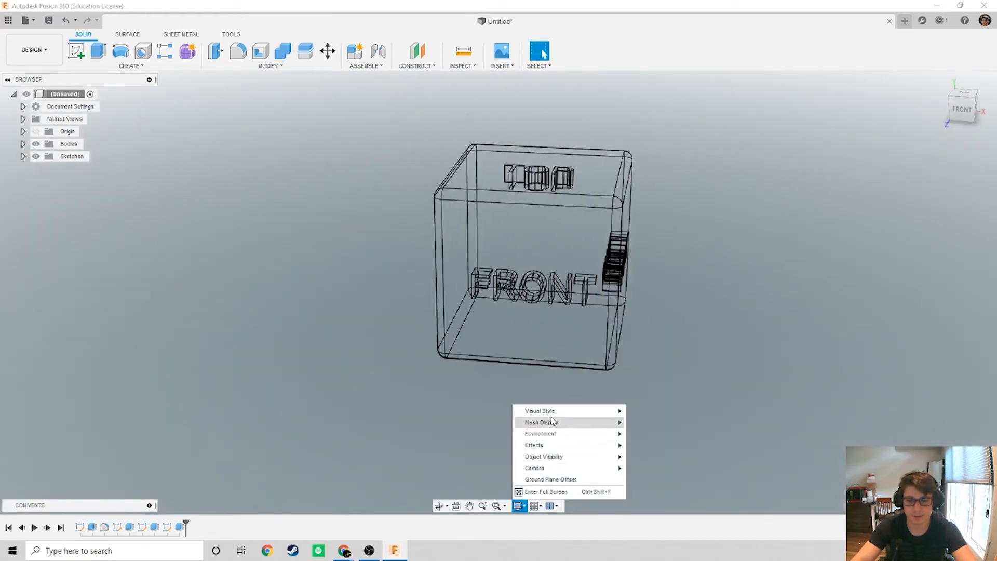
{"action": "mouse_move", "coordinate": [567, 410]}
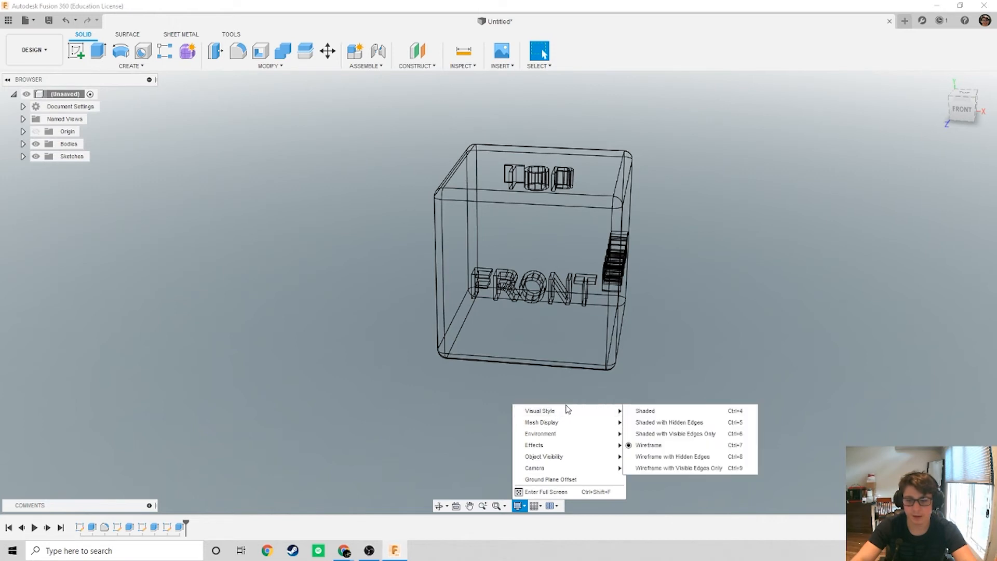
{"action": "left_click", "coordinate": [664, 434]}
Step: Set the display environment to Photo Booth
{"action": "left_click", "coordinate": [518, 506]}
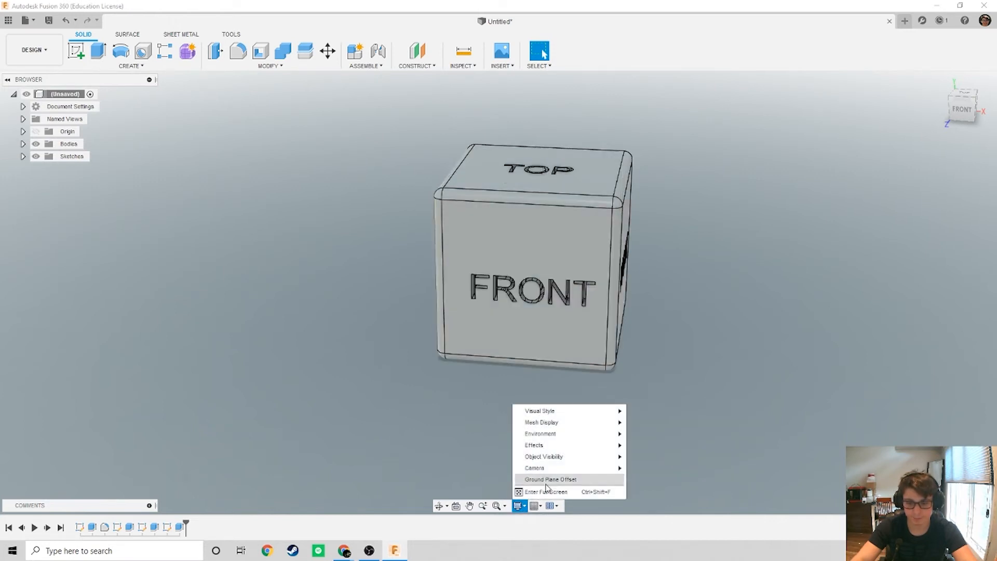
{"action": "mouse_move", "coordinate": [582, 436]}
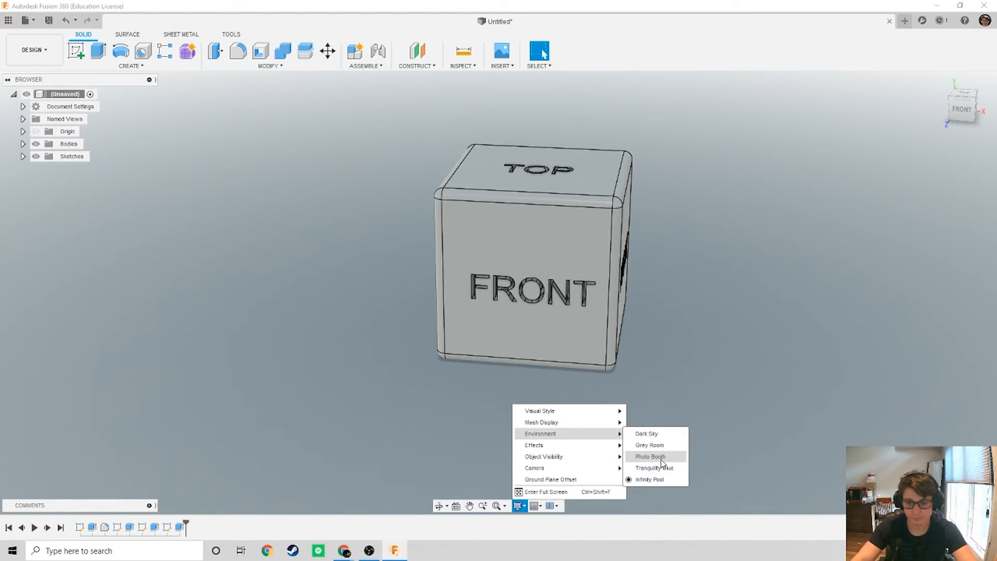
{"action": "left_click", "coordinate": [658, 457]}
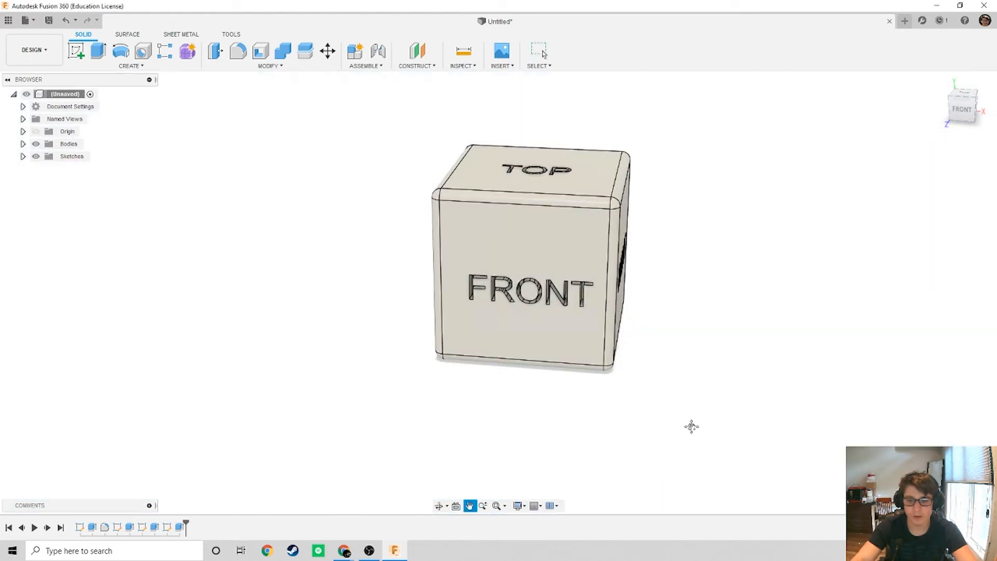
Step: Show the layout grid under the cube, inspect it, and hide the grid again
{"action": "left_click", "coordinate": [536, 507]}
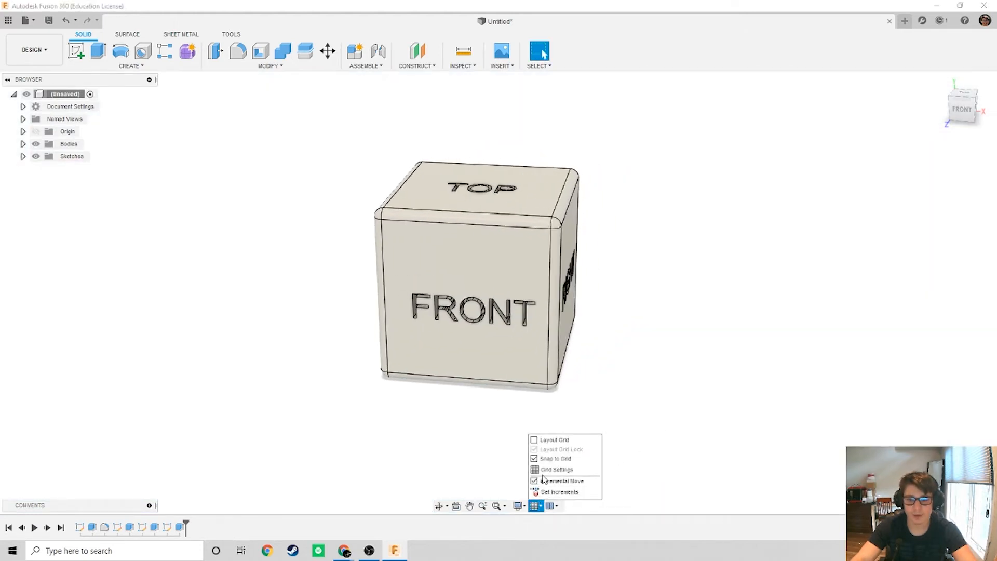
{"action": "left_click", "coordinate": [327, 403]}
{"action": "middle_click_drag", "start_coordinate": [327, 403], "coordinate": [344, 403]}
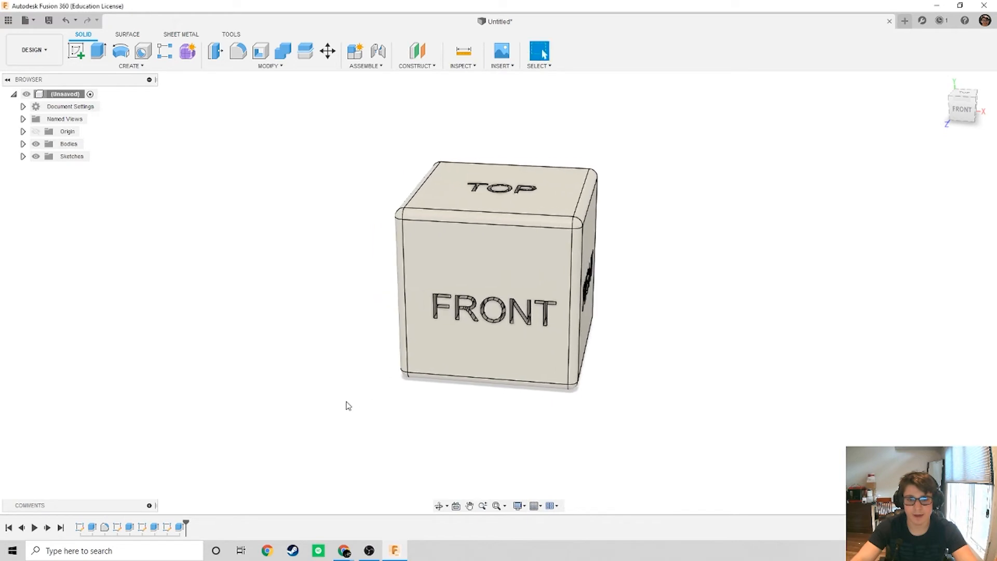
{"action": "left_click", "coordinate": [534, 507]}
{"action": "left_click", "coordinate": [533, 441]}
{"action": "middle_click_drag", "start_coordinate": [679, 424], "coordinate": [635, 426]}
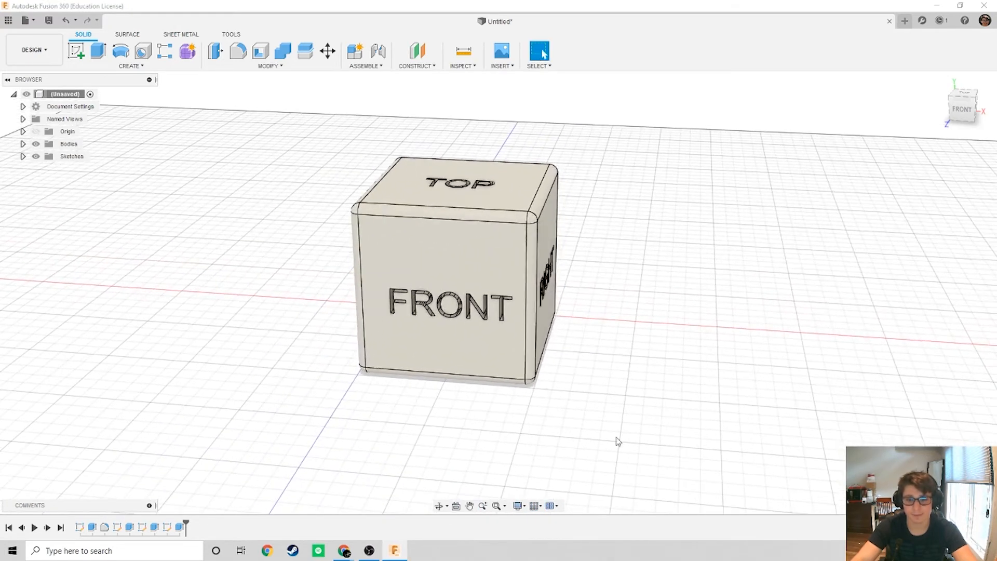
{"action": "left_click", "coordinate": [534, 505]}
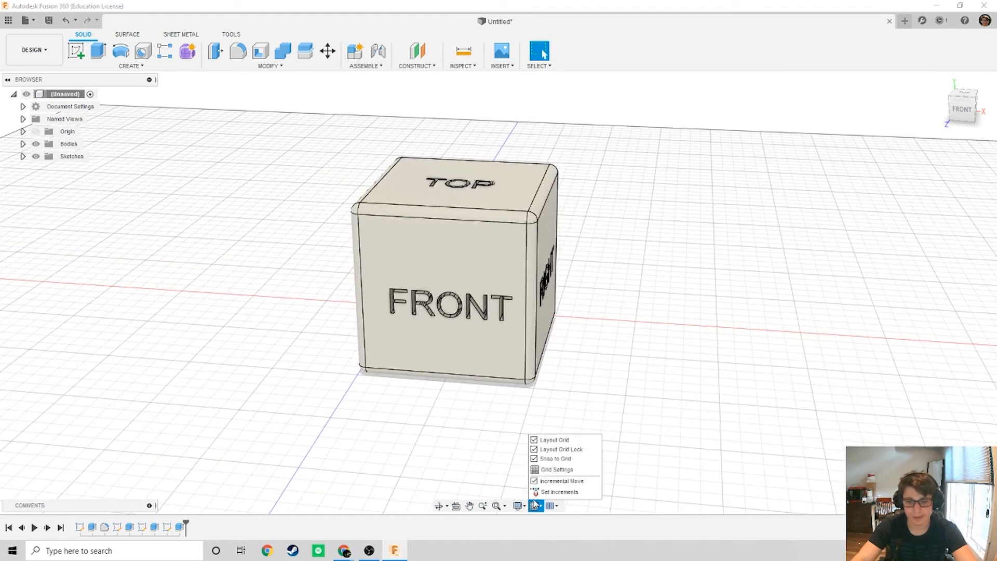
{"action": "left_click", "coordinate": [534, 441]}
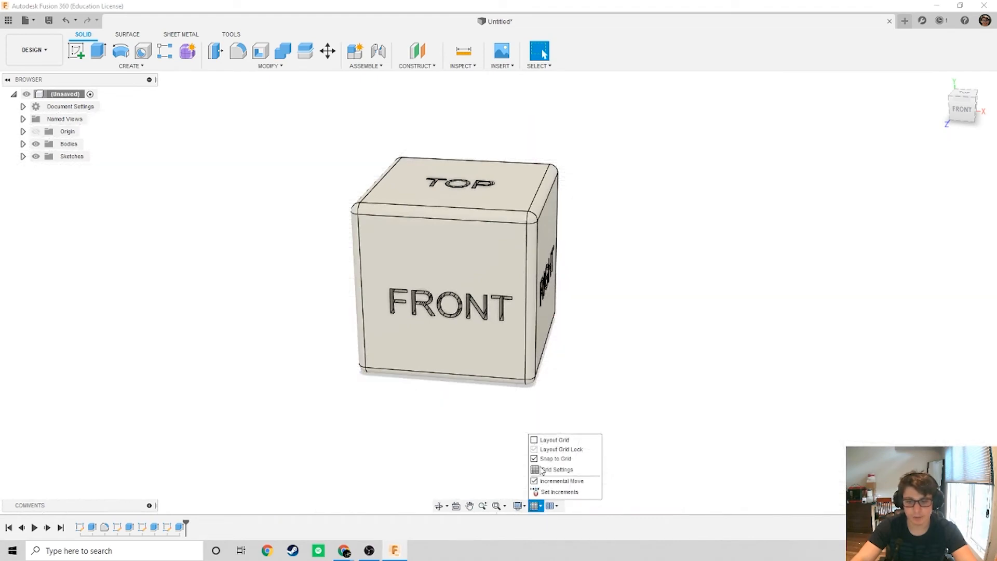
Step: Split the canvas into multiple views, move and orbit the cube in them, and return to a single view
{"action": "left_click", "coordinate": [554, 506]}
{"action": "left_click", "coordinate": [608, 519]}
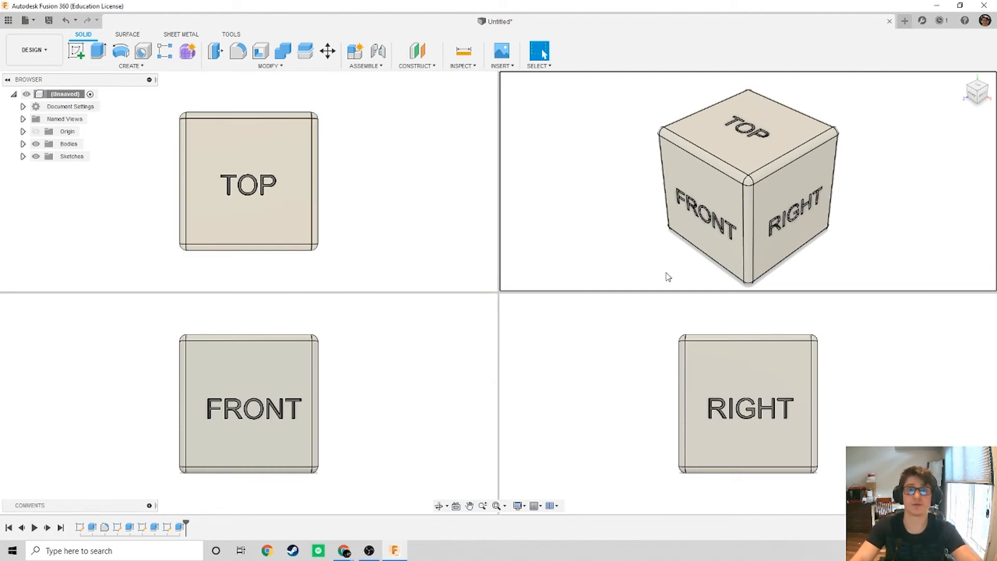
{"action": "left_click_drag", "start_coordinate": [645, 384], "coordinate": [614, 385]}
{"action": "mouse_move", "coordinate": [640, 383]}
{"action": "middle_mouse_down"}
{"action": "mouse_move", "coordinate": [584, 385]}
{"action": "mouse_move", "coordinate": [683, 384]}
{"action": "mouse_move", "coordinate": [630, 372]}
{"action": "mouse_move", "coordinate": [648, 400]}
{"action": "mouse_move", "coordinate": [722, 395]}
{"action": "mouse_move", "coordinate": [721, 341]}
{"action": "mouse_move", "coordinate": [625, 348]}
{"action": "mouse_move", "coordinate": [608, 399]}
{"action": "mouse_move", "coordinate": [636, 399]}
{"action": "middle_mouse_up"}
{"action": "middle_click_drag", "start_coordinate": [620, 265], "coordinate": [631, 242]}
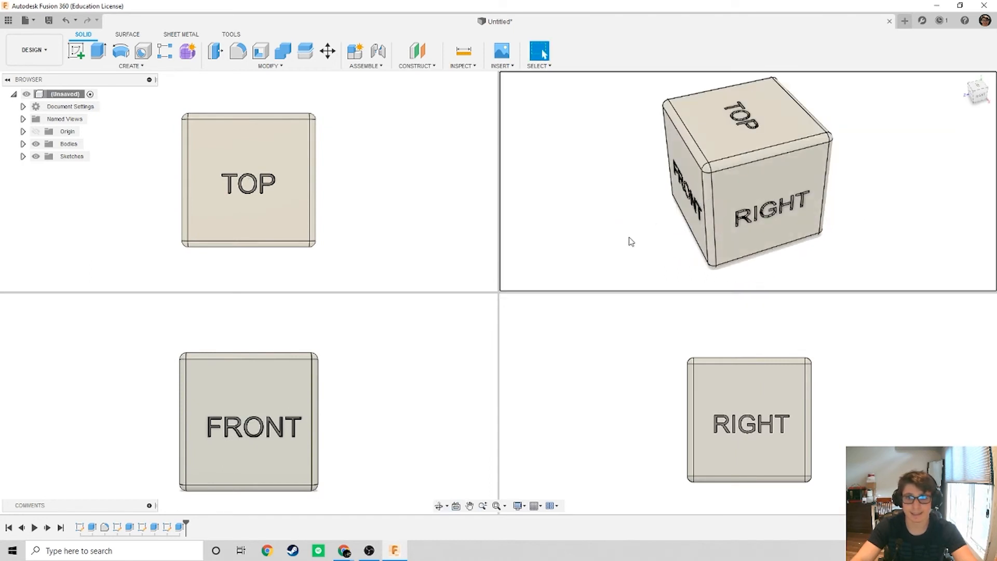
{"action": "left_click", "coordinate": [552, 506]}
{"action": "left_click", "coordinate": [561, 479]}
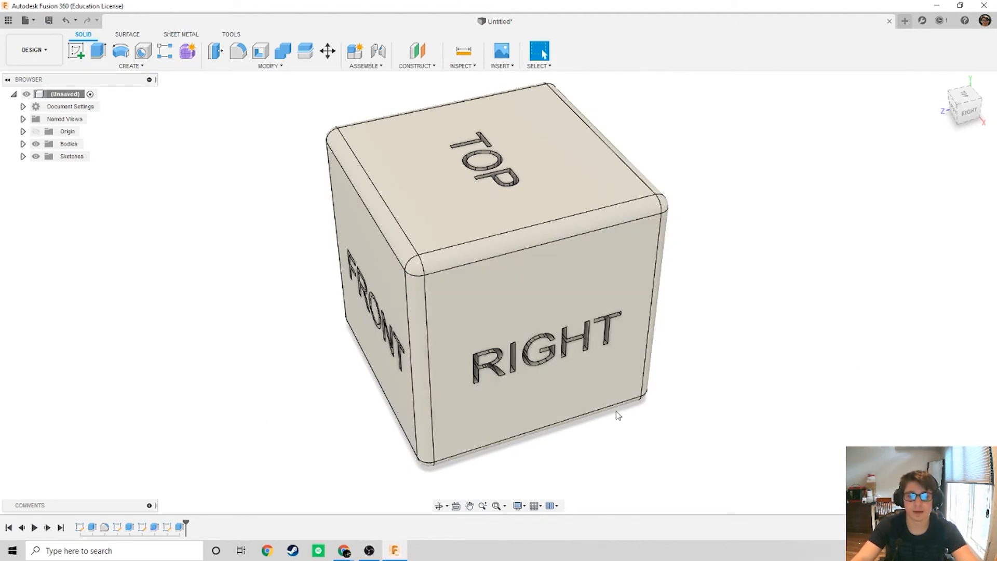
Step: Open the data panel and look through the team's projects, libraries and samples
{"action": "left_click", "coordinate": [8, 20]}
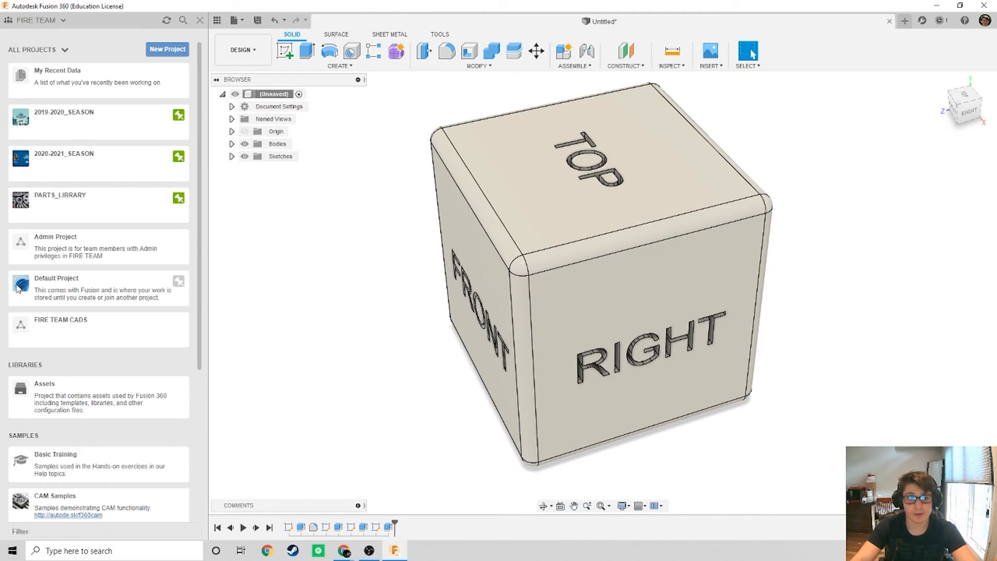
{"action": "scroll", "coordinate": [117, 281], "scroll_direction": "down", "scroll_amount": 2}
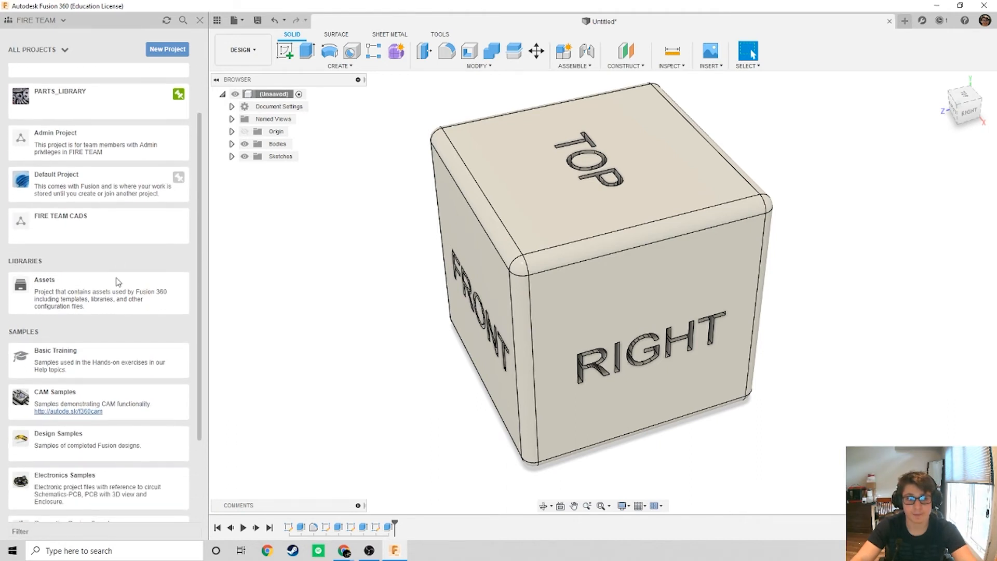
{"action": "scroll", "coordinate": [66, 319], "scroll_direction": "down", "scroll_amount": 2}
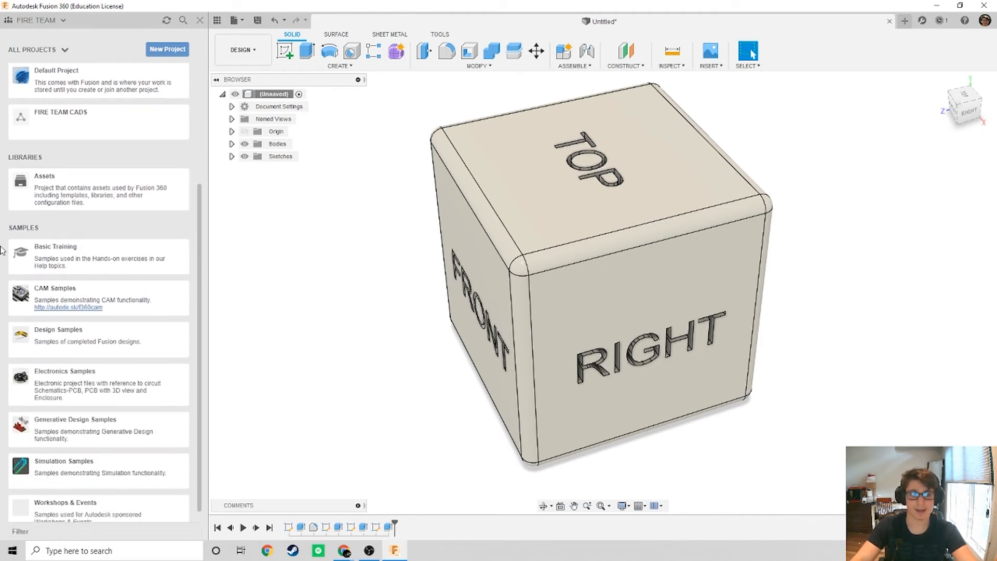
{"action": "scroll", "coordinate": [112, 280], "scroll_direction": "down", "scroll_amount": 1}
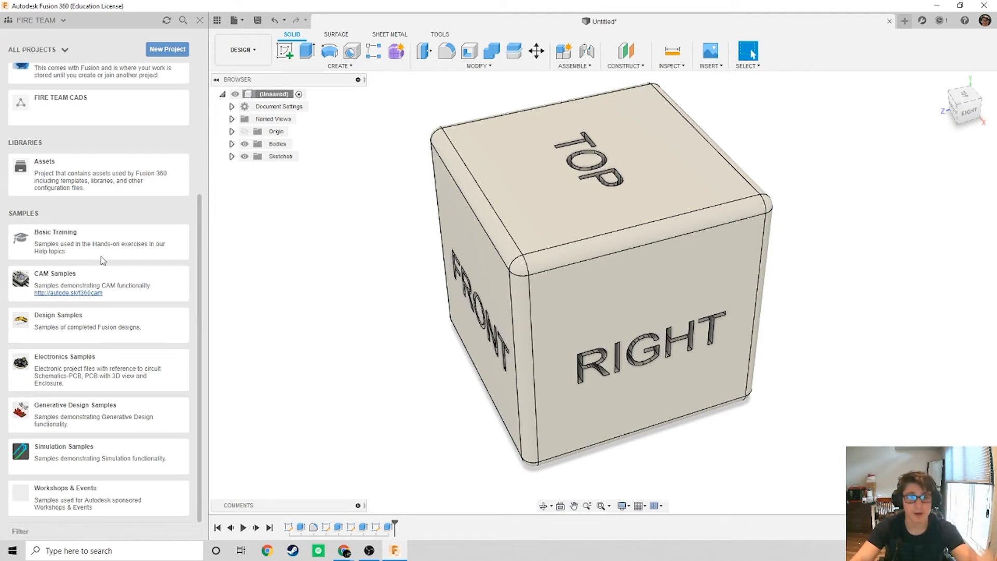
{"action": "scroll", "coordinate": [116, 243], "scroll_direction": "up", "scroll_amount": 3}
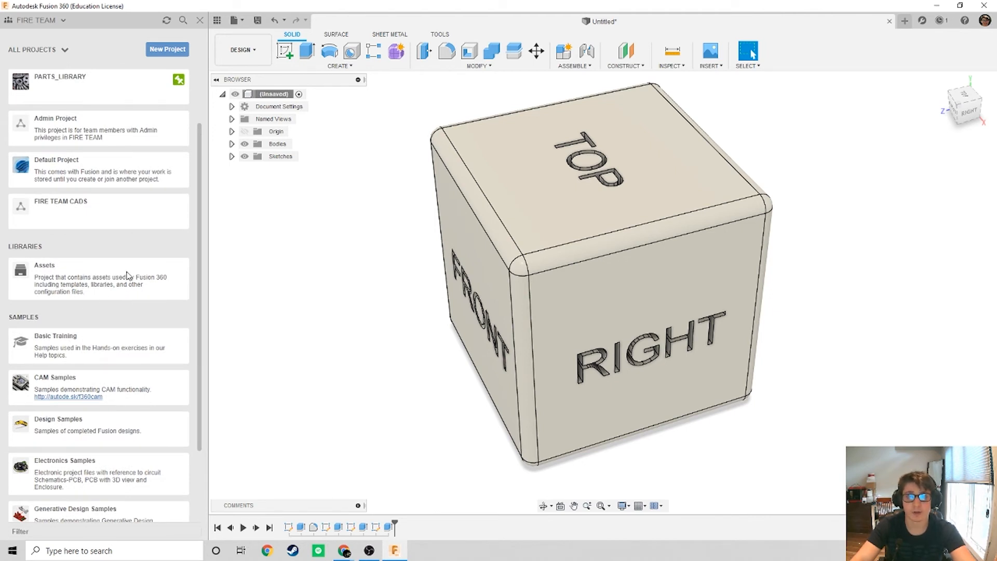
{"action": "scroll", "coordinate": [129, 291], "scroll_direction": "up", "scroll_amount": 2}
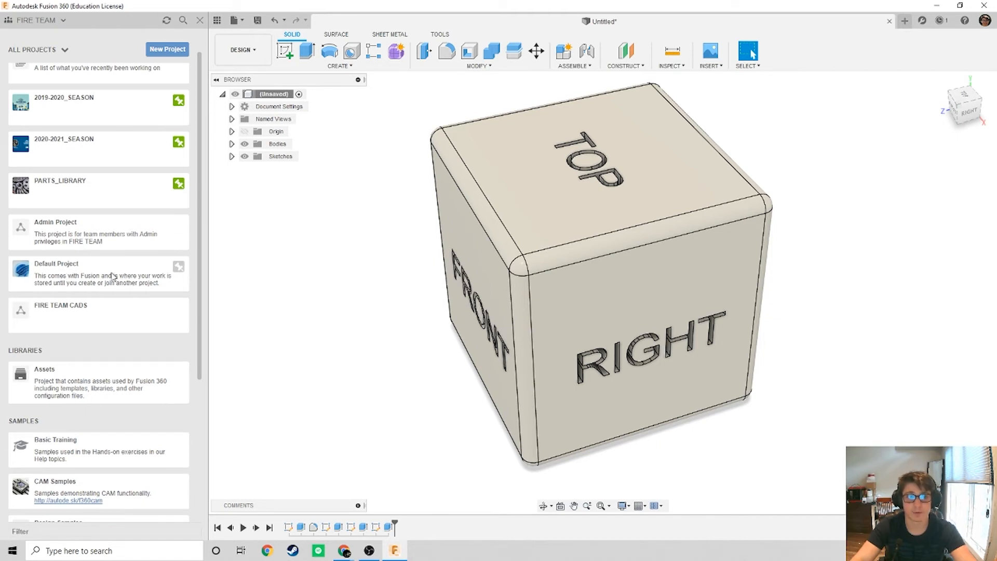
Step: Create a new project named Project1 and pin it among the favourite projects
{"action": "left_click", "coordinate": [183, 52]}
{"action": "type", "text": "Project"}
{"action": "key", "text": "Return"}
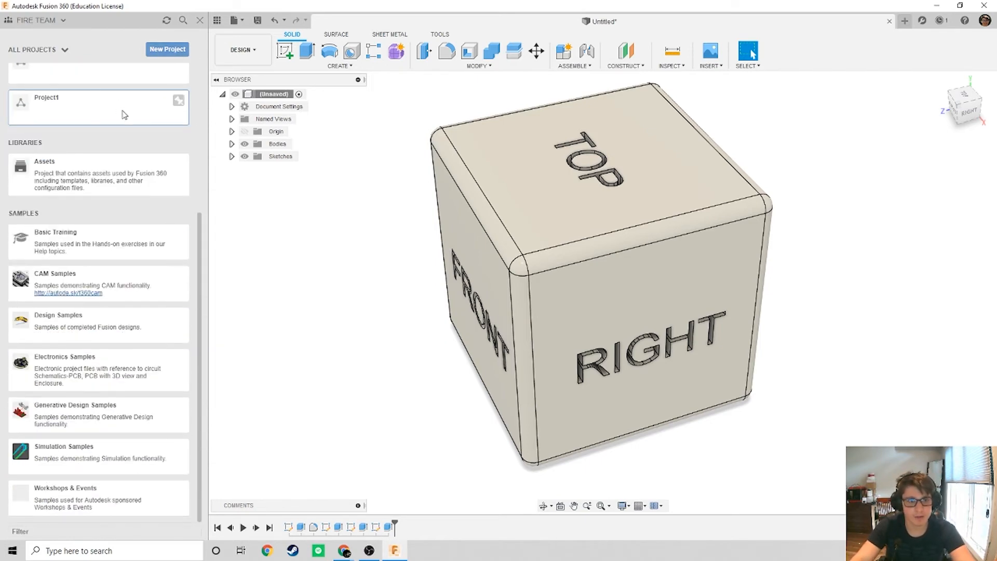
{"action": "scroll", "coordinate": [125, 114], "scroll_direction": "up", "scroll_amount": 5}
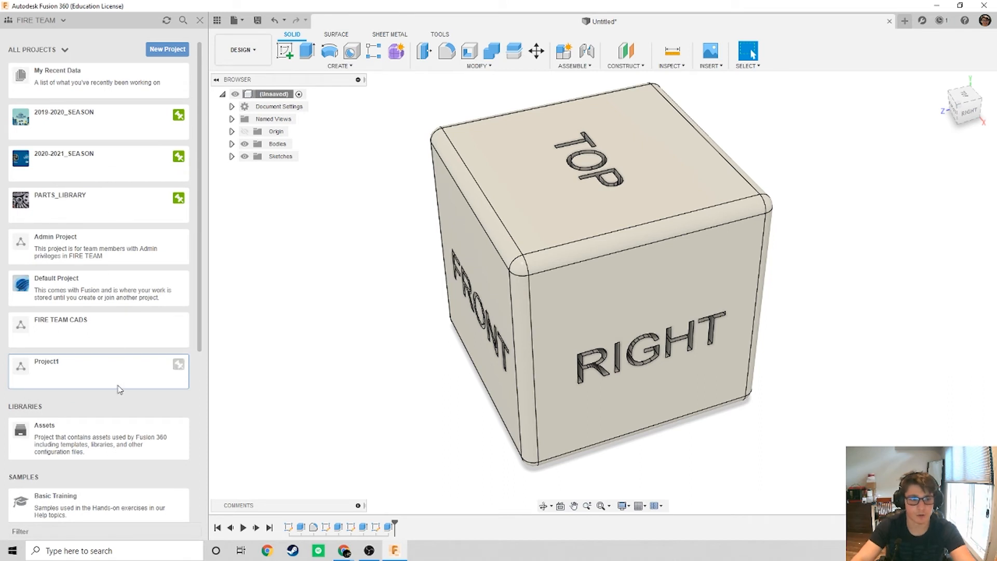
{"action": "left_click", "coordinate": [178, 365]}
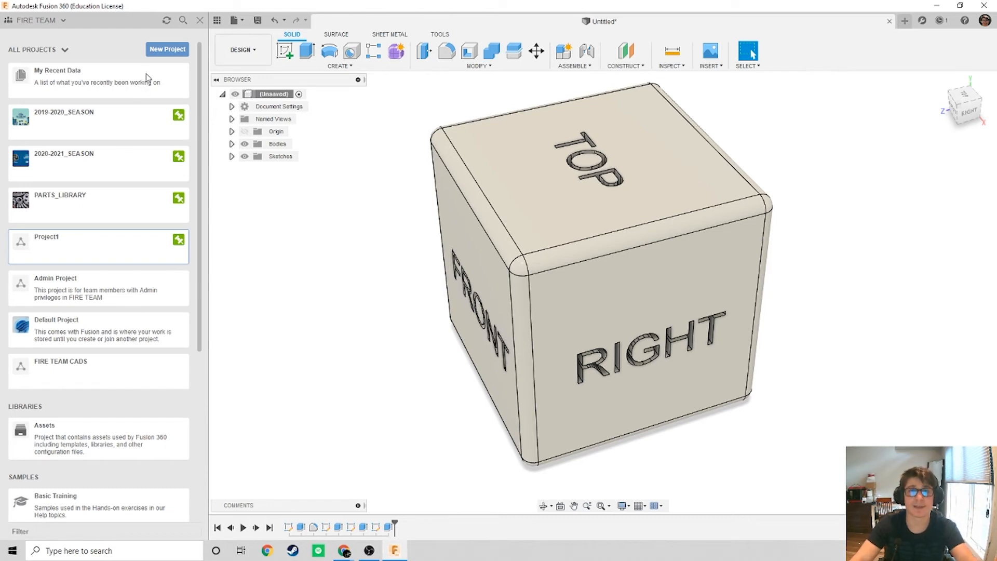
Step: Search all data for "tooth" and look through the gear parts in the results
{"action": "left_click", "coordinate": [182, 21]}
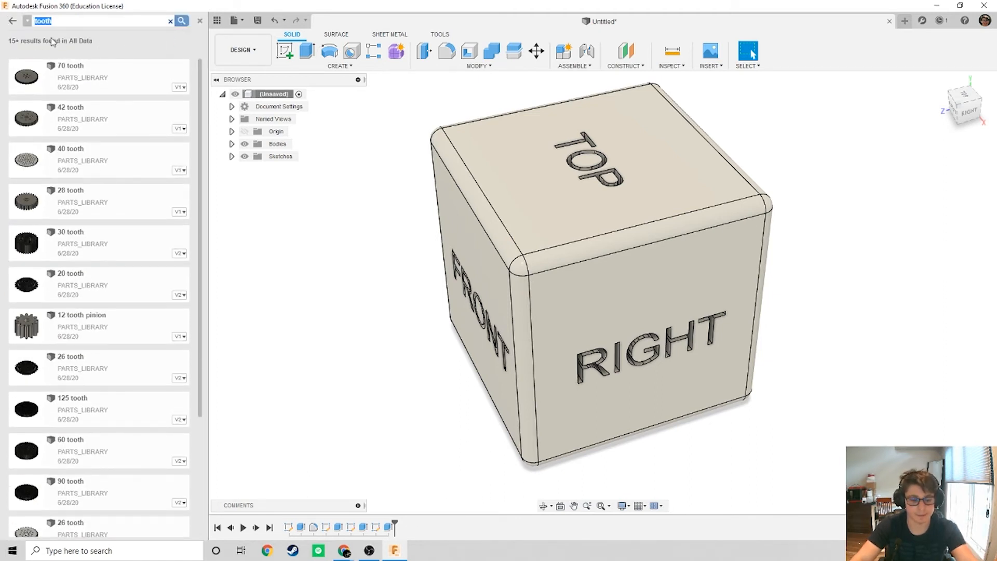
{"action": "type", "text": "tooth"}
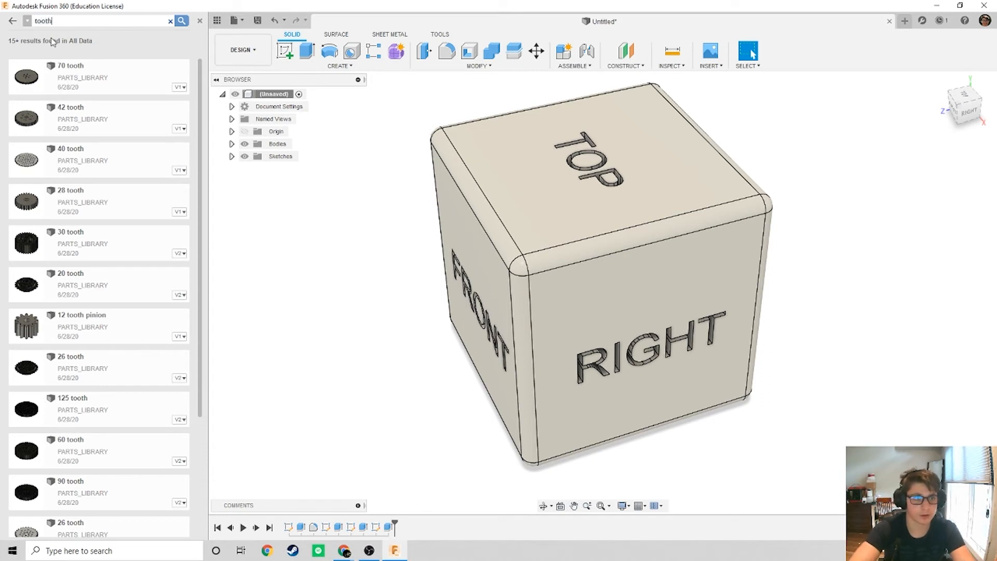
{"action": "key", "text": "Return"}
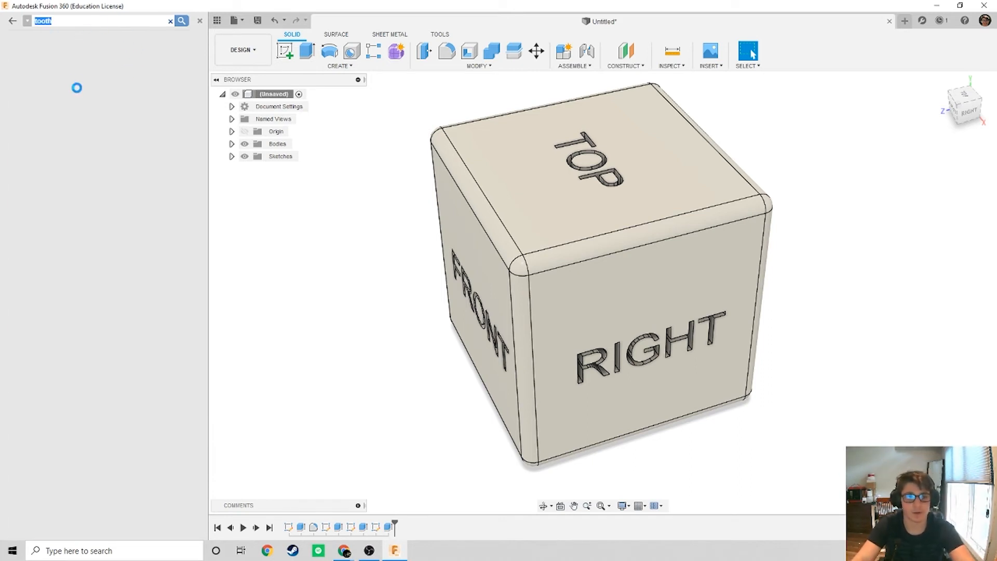
{"action": "scroll", "coordinate": [83, 89], "scroll_direction": "down", "scroll_amount": 3}
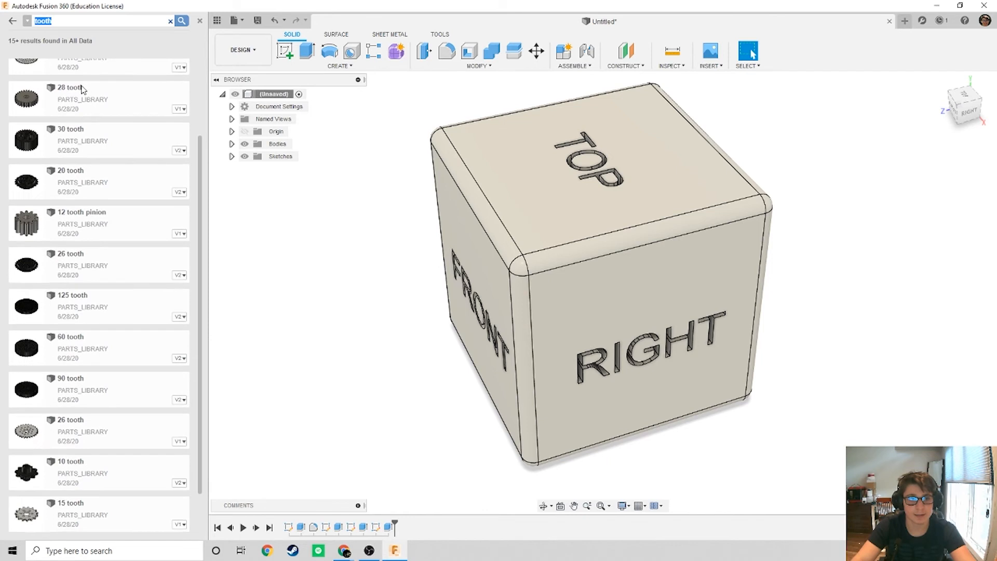
{"action": "scroll", "coordinate": [82, 90], "scroll_direction": "up", "scroll_amount": 2}
{"action": "scroll", "coordinate": [83, 91], "scroll_direction": "down", "scroll_amount": 2}
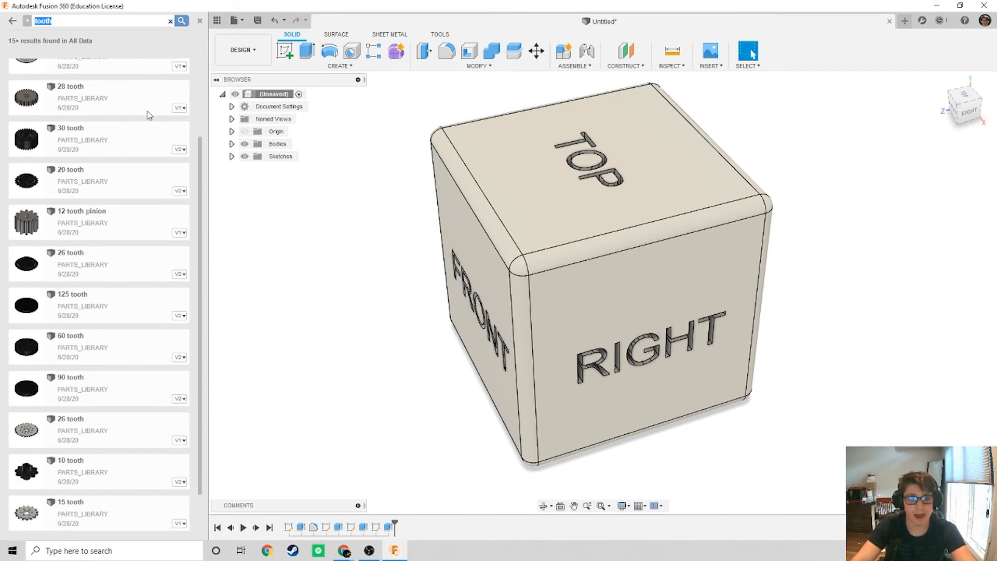
{"action": "scroll", "coordinate": [123, 107], "scroll_direction": "up", "scroll_amount": 2}
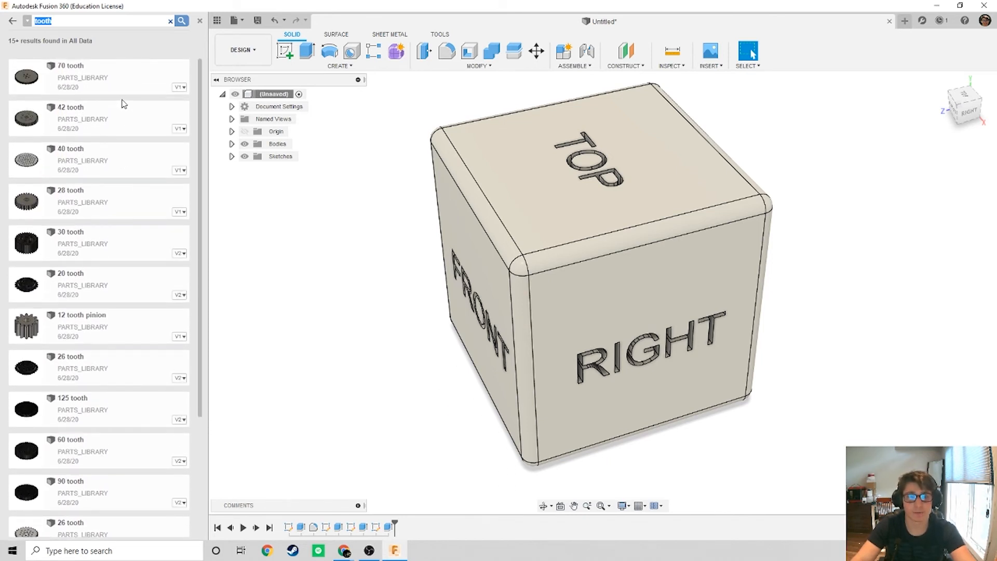
Step: Check which projects the search can be limited to, and return to the project list
{"action": "left_click", "coordinate": [27, 23]}
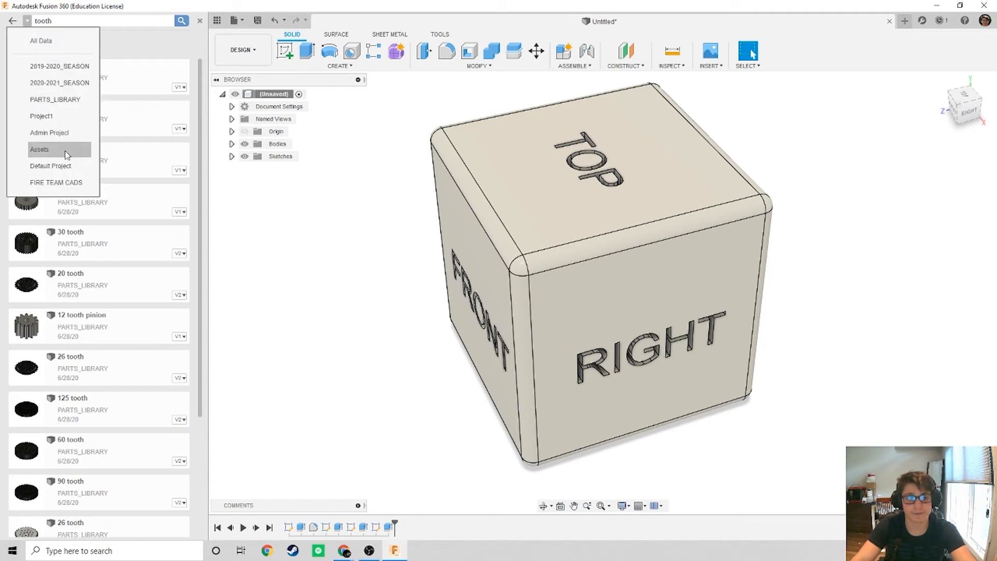
{"action": "left_click", "coordinate": [137, 42]}
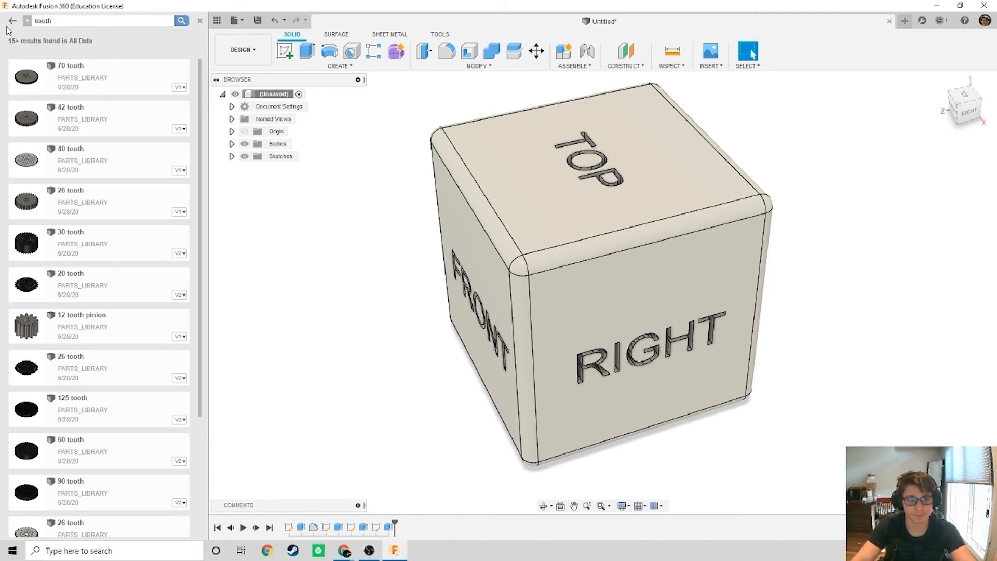
{"action": "left_click", "coordinate": [11, 21]}
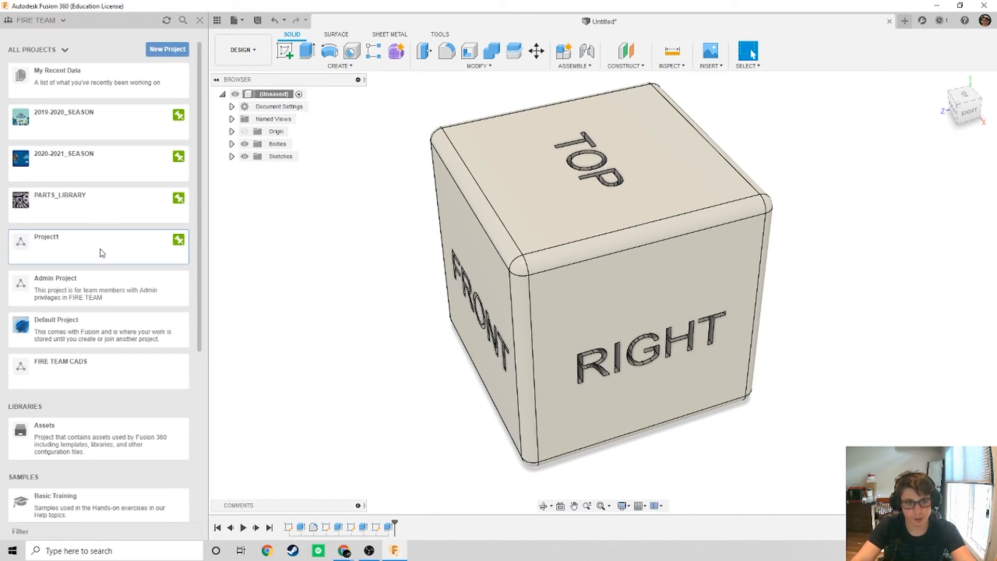
Step: Open Project1 and create a new folder named Folder1 in it
{"action": "left_click", "coordinate": [102, 253]}
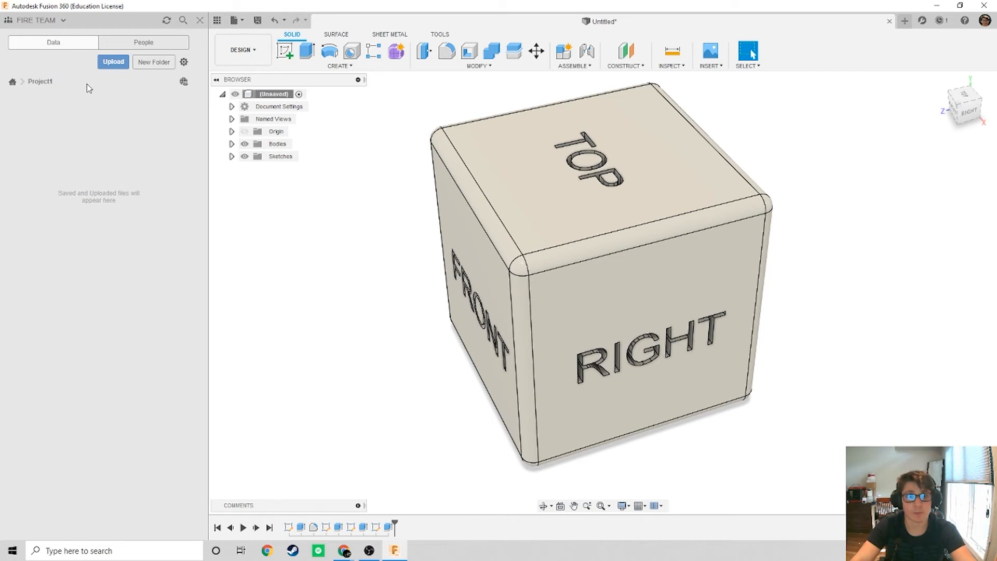
{"action": "left_click", "coordinate": [155, 63]}
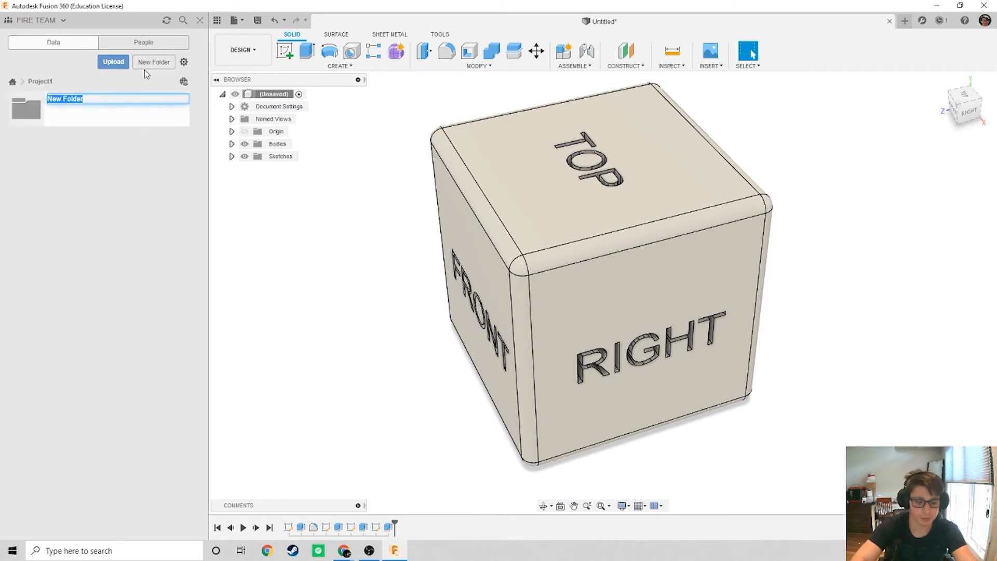
{"action": "key", "text": "BackSpace"}
{"action": "type", "text": "Folder"}
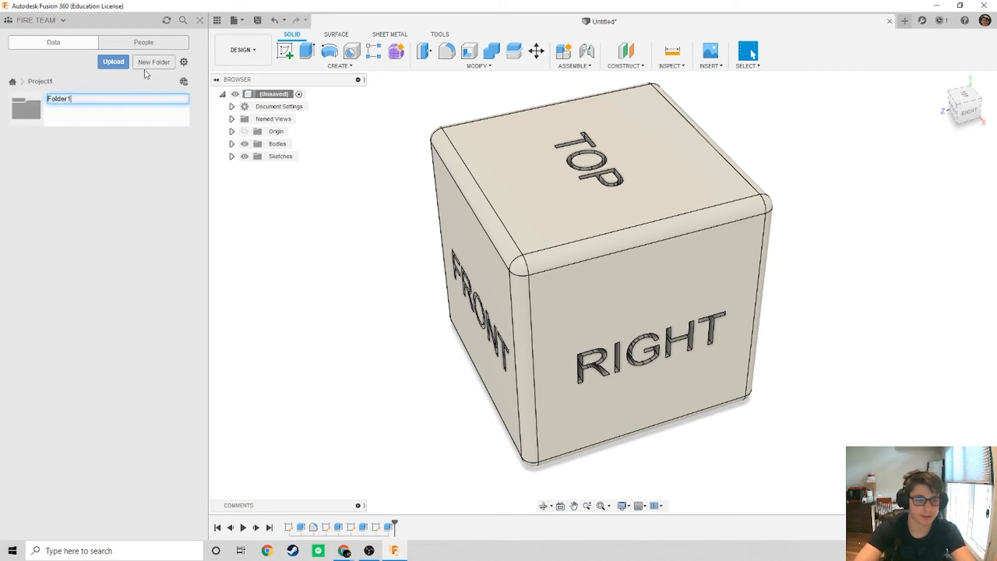
{"action": "key", "text": "Return"}
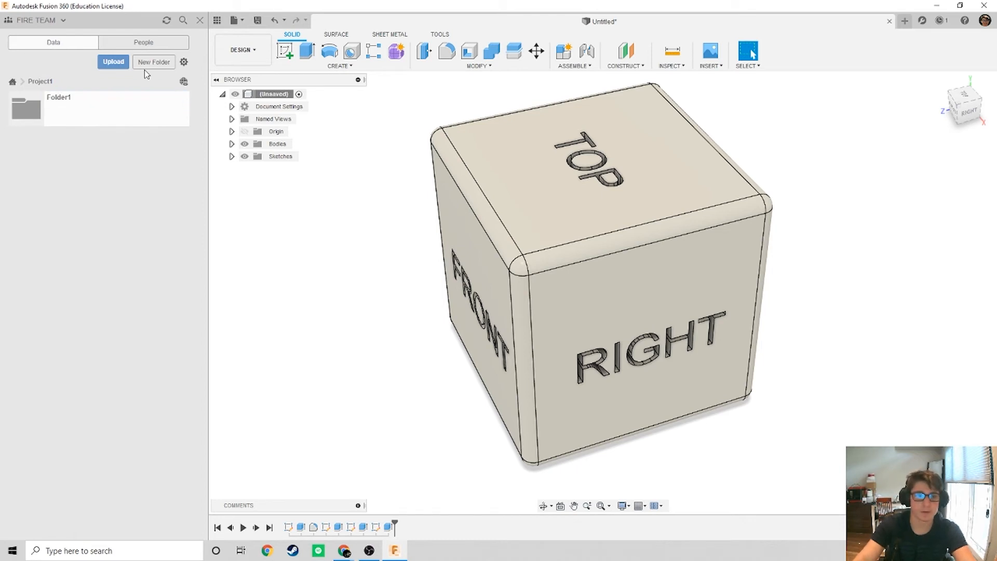
{"action": "middle_click_drag", "start_coordinate": [363, 225], "coordinate": [340, 240]}
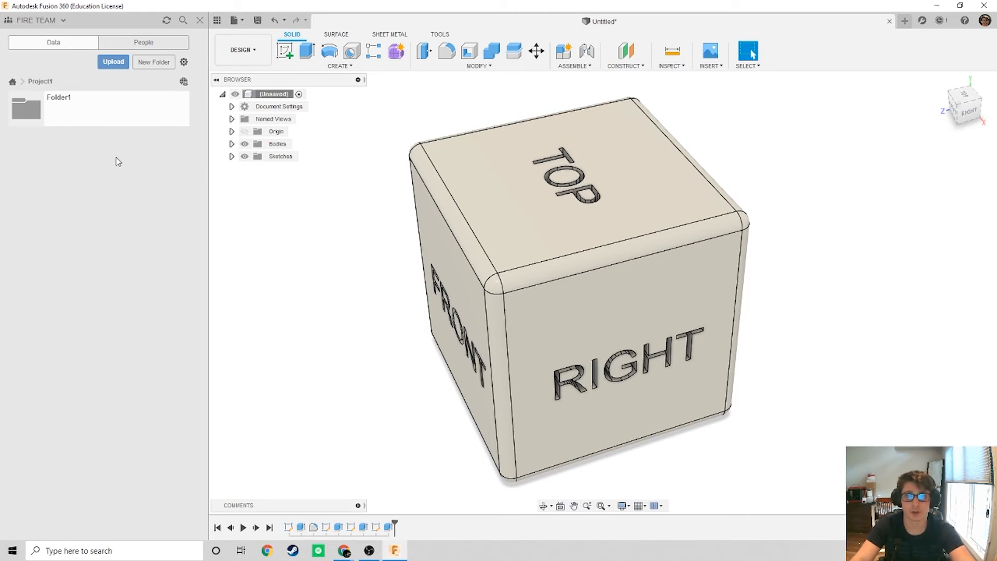
Step: Create a subfolder named Folder2 inside Folder1, open it, and return to the Project1 level
{"action": "left_click", "coordinate": [106, 125]}
{"action": "left_click", "coordinate": [161, 63]}
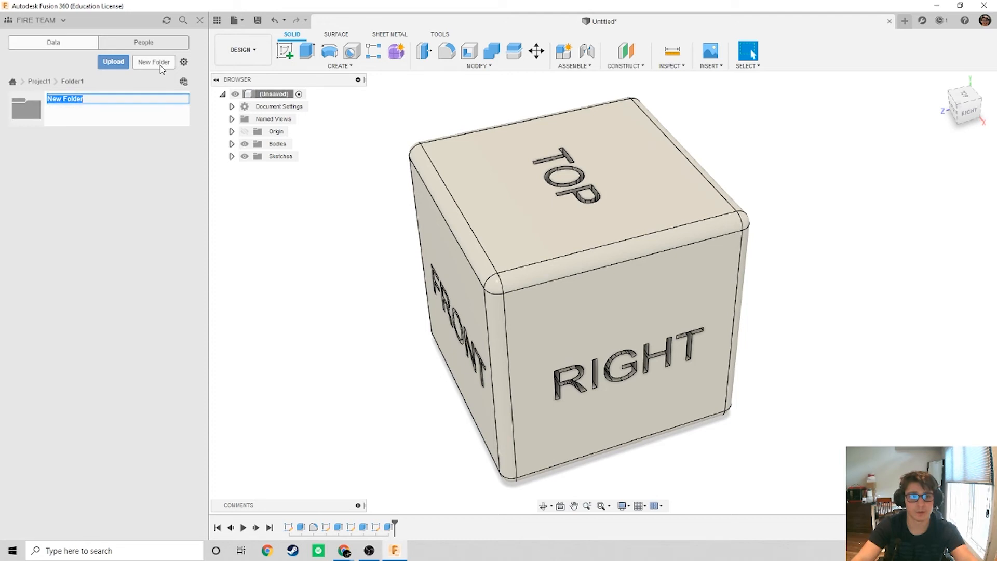
{"action": "type", "text": "Folder"}
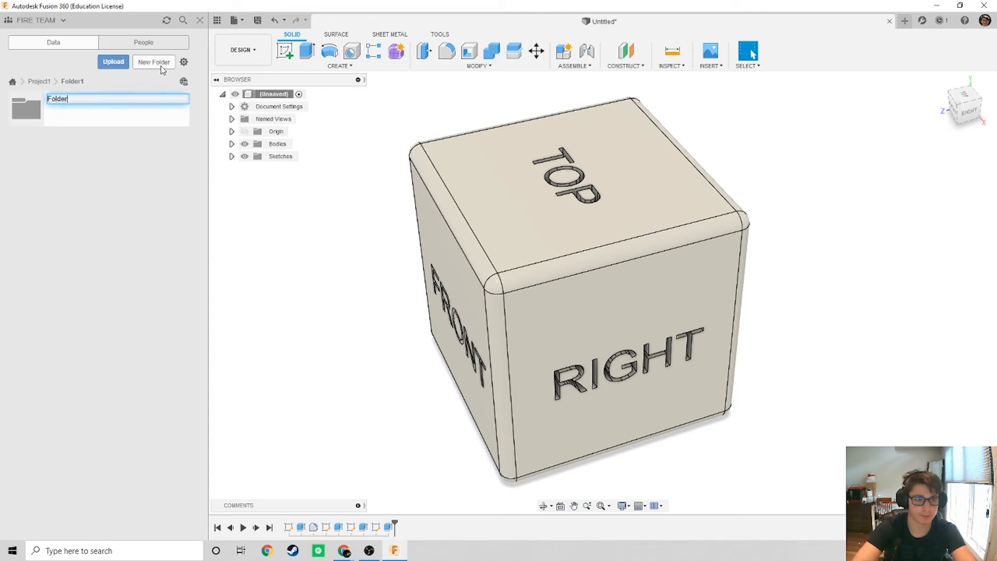
{"action": "type", "text": "2"}
{"action": "key", "text": "Return"}
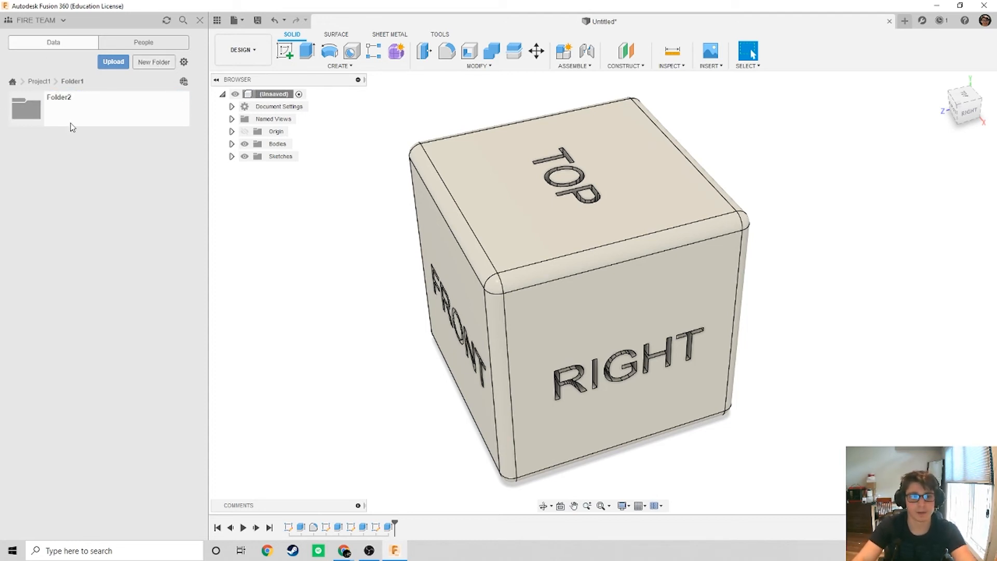
{"action": "double_click", "coordinate": [71, 126]}
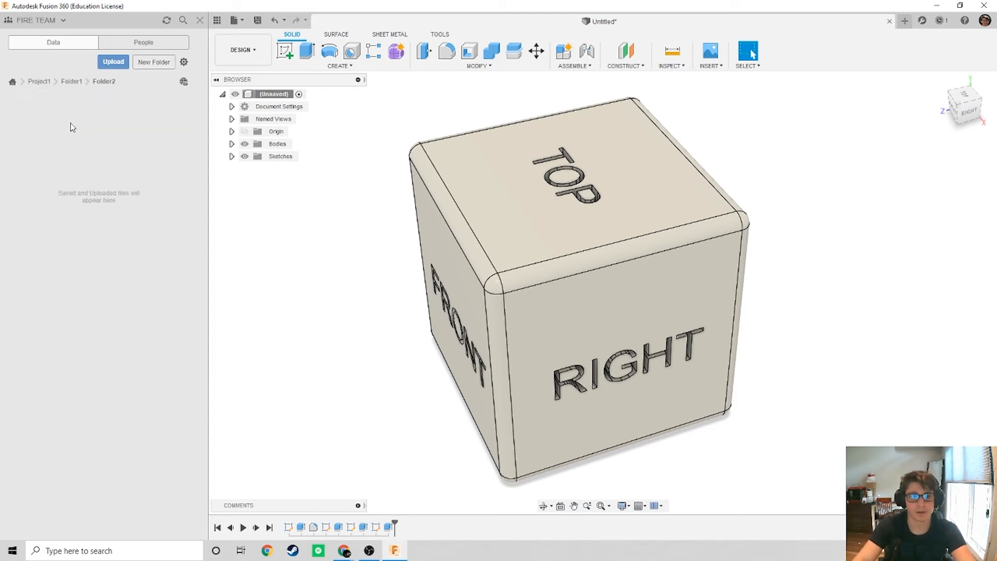
{"action": "left_click", "coordinate": [71, 83]}
{"action": "left_click", "coordinate": [48, 85]}
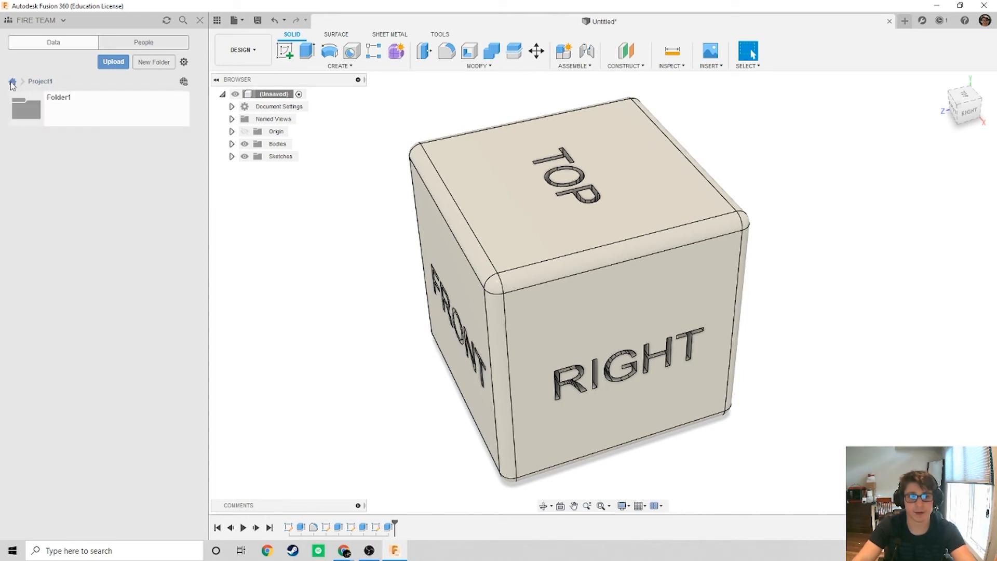
Step: Save the cube design as Item1 in Project1
{"action": "left_click", "coordinate": [13, 82]}
{"action": "left_click", "coordinate": [99, 239]}
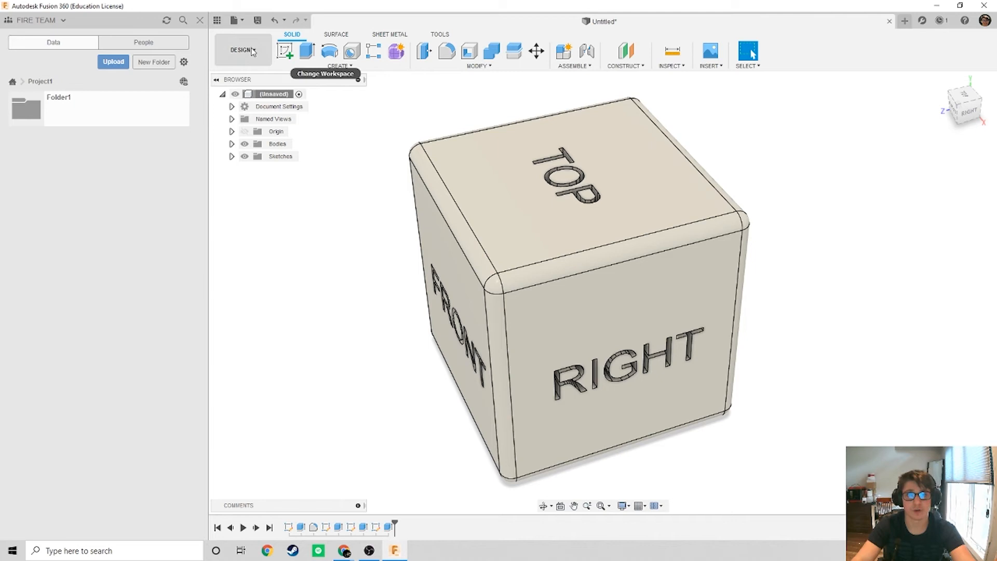
{"action": "left_click", "coordinate": [255, 26]}
{"action": "key", "text": "BackSpace"}
{"action": "type", "text": "Item1"}
{"action": "key", "text": "Return"}
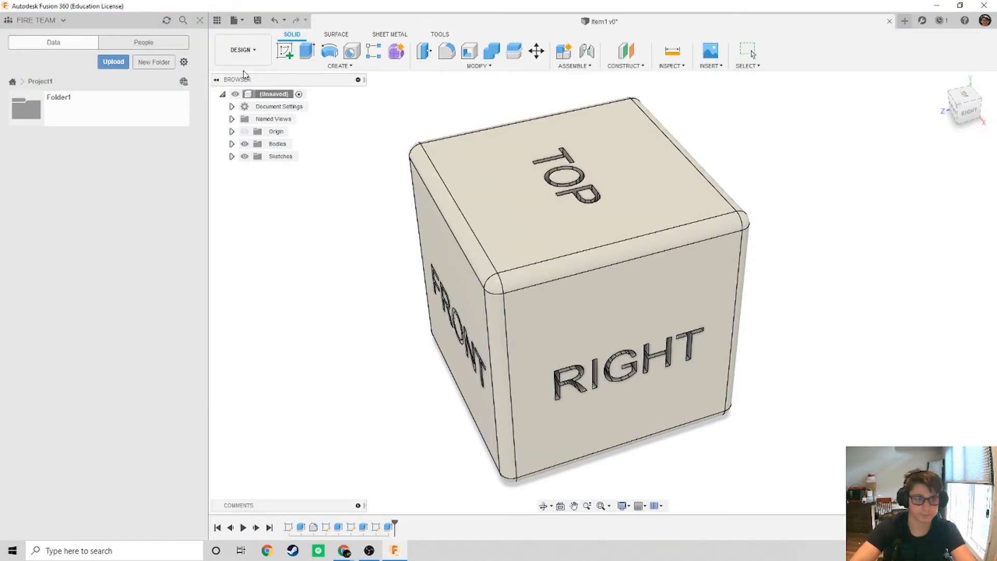
Step: Browse the 2019-2020_SEASON project down to the DRAWINGS folder in CHASSIS, and return to the project list
{"action": "left_click", "coordinate": [13, 82]}
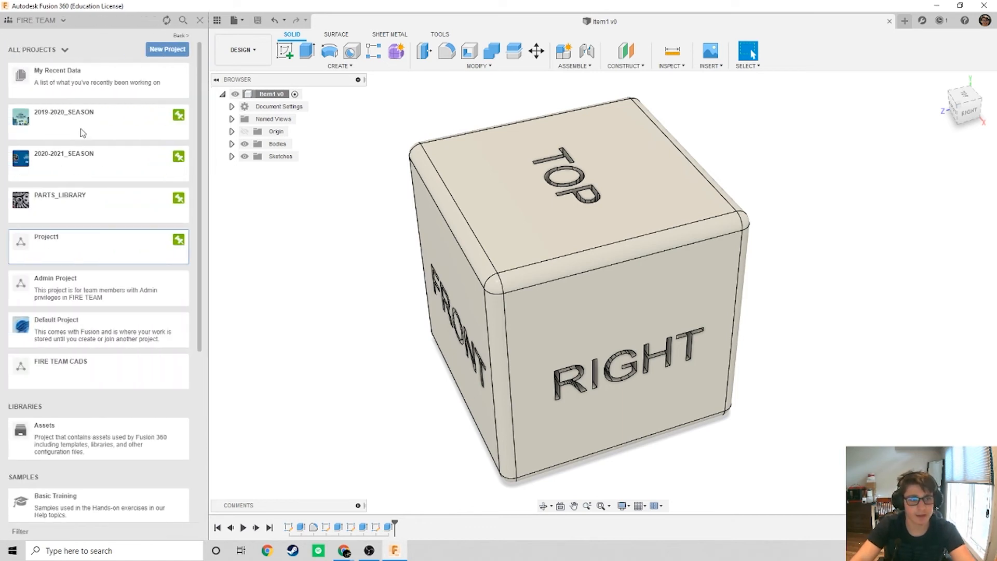
{"action": "left_click", "coordinate": [80, 130]}
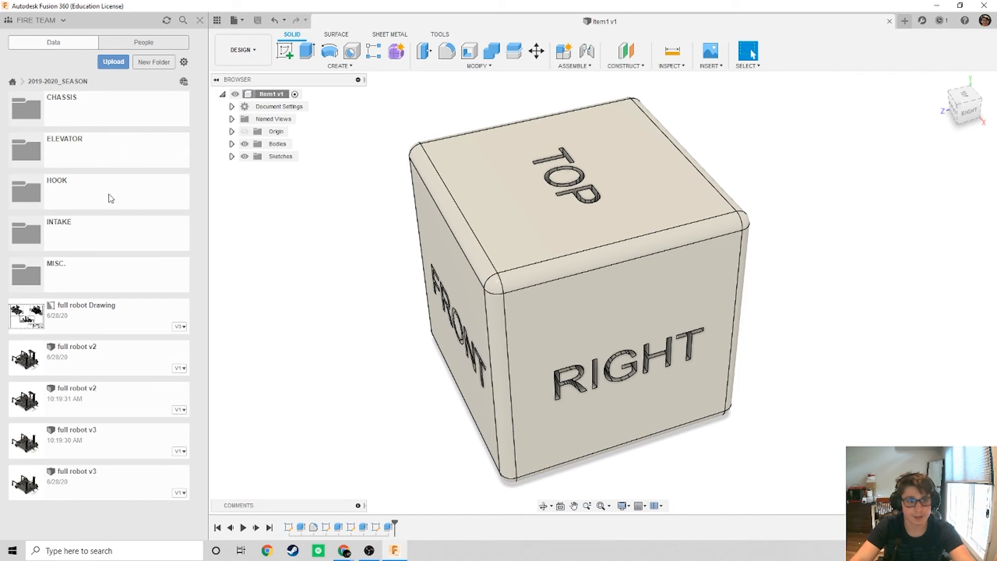
{"action": "left_click", "coordinate": [86, 114]}
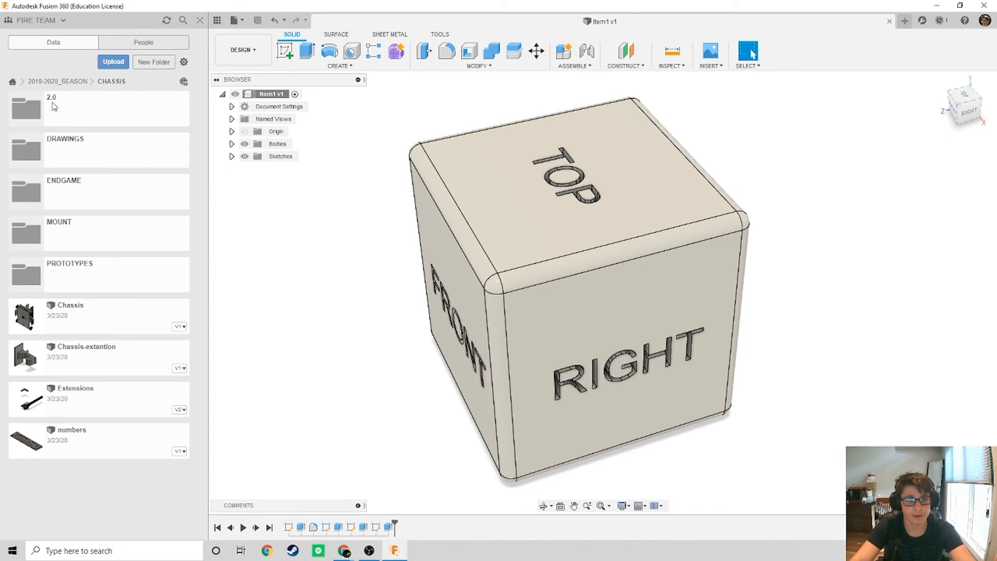
{"action": "left_click", "coordinate": [88, 151]}
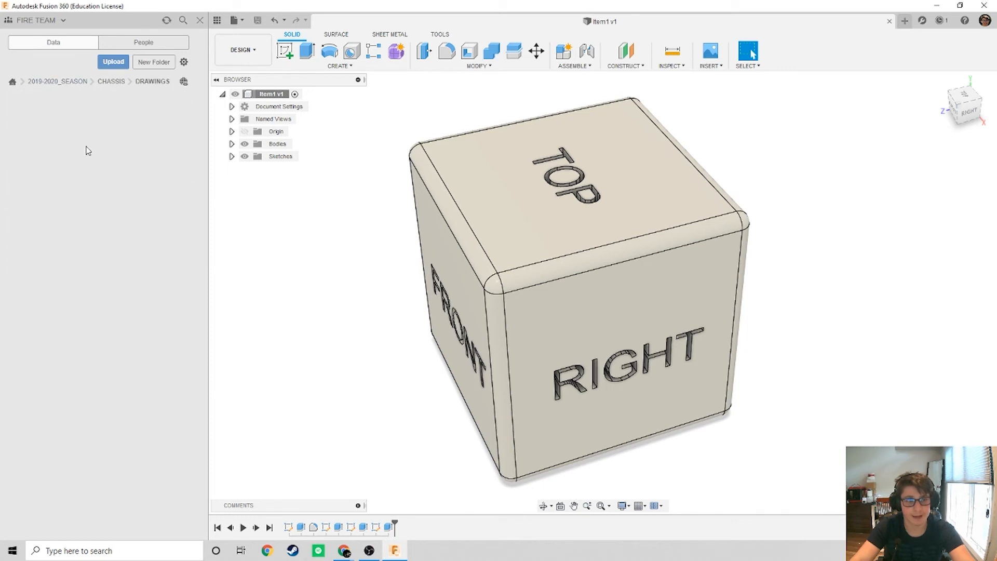
{"action": "left_click", "coordinate": [42, 81]}
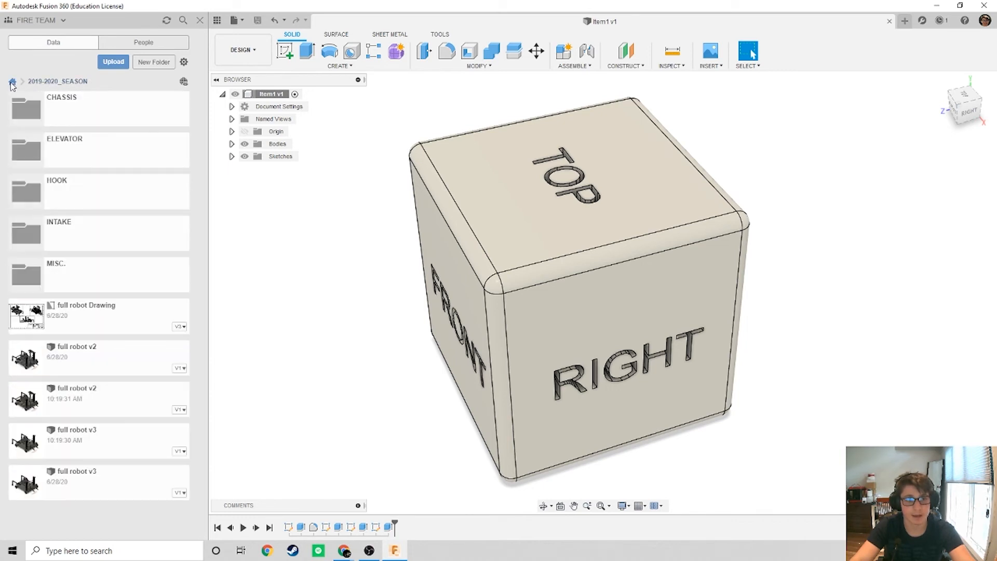
{"action": "left_click", "coordinate": [12, 82]}
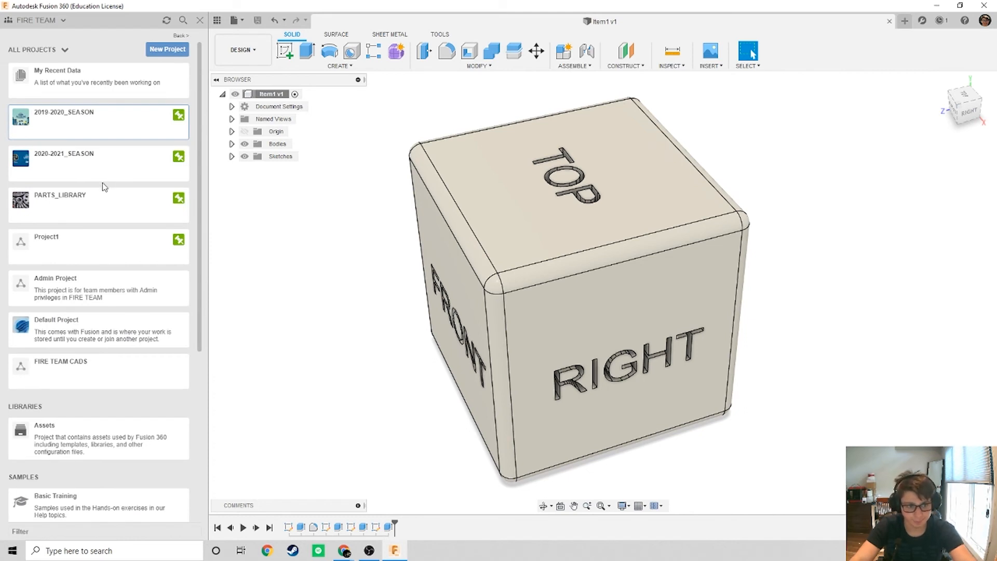
Step: Reopen Project1 and look through the available workspaces, from Design to Drawing, without switching
{"action": "left_click", "coordinate": [108, 240]}
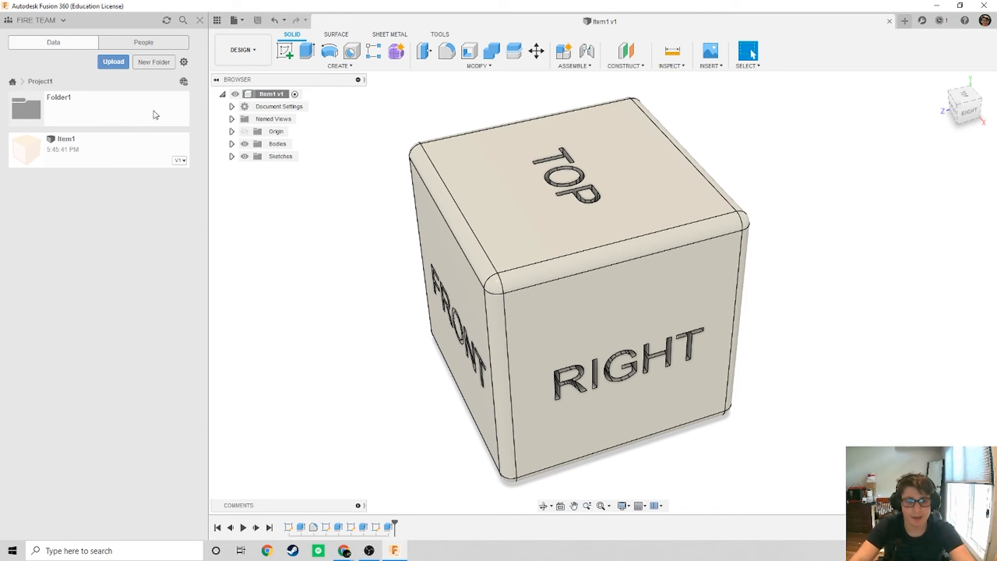
{"action": "left_click", "coordinate": [237, 63]}
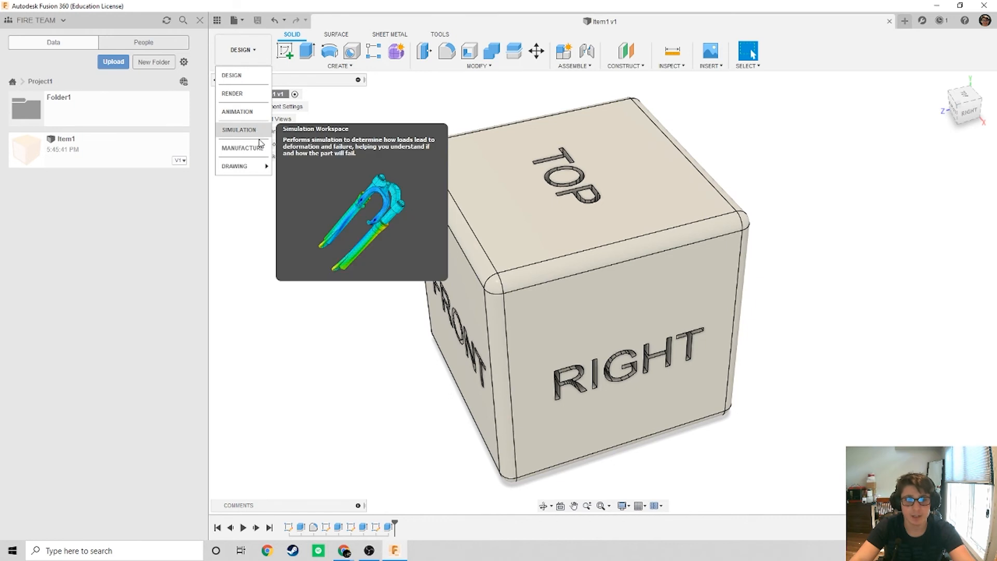
{"action": "mouse_move", "coordinate": [253, 165]}
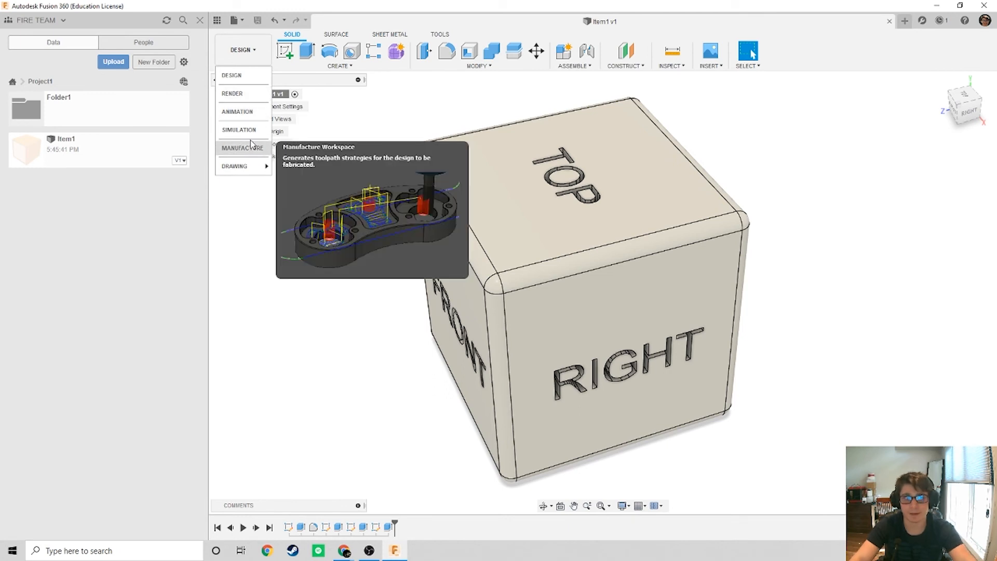
{"action": "left_click", "coordinate": [128, 179]}
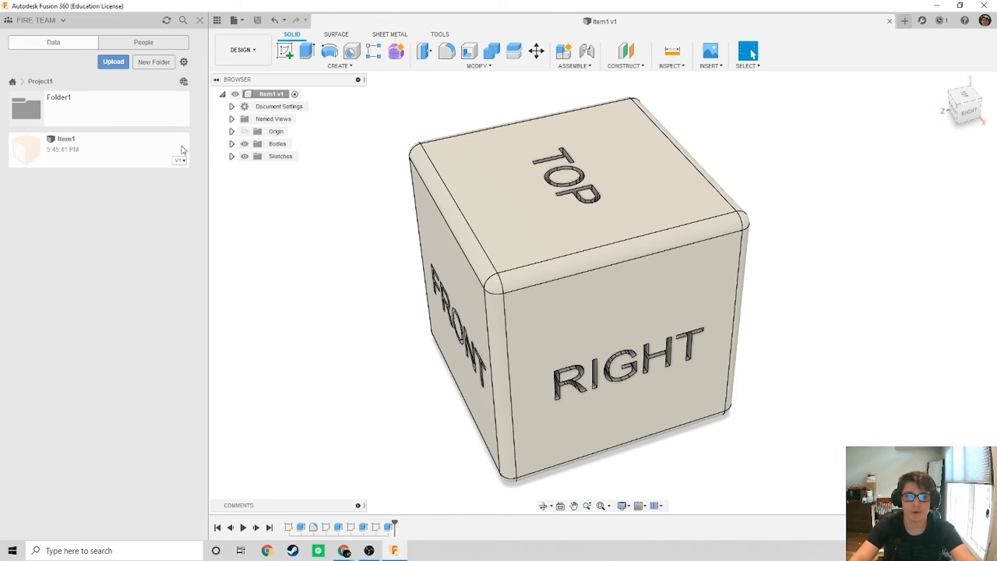
Step: Show Item1's version details, and open Project1 on the Fusion Team website by way of its pinned projects
{"action": "left_click", "coordinate": [181, 165]}
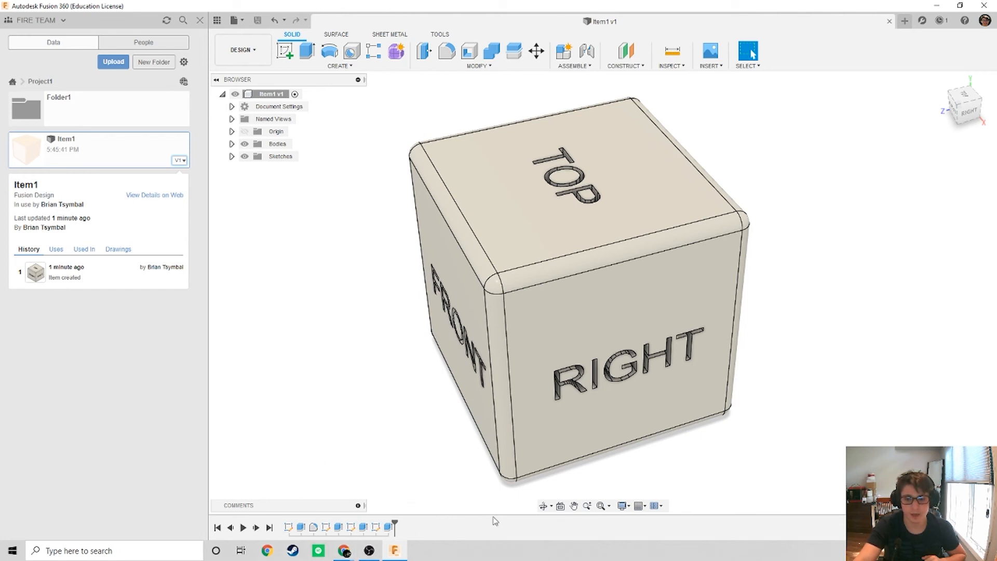
{"action": "left_click", "coordinate": [184, 83]}
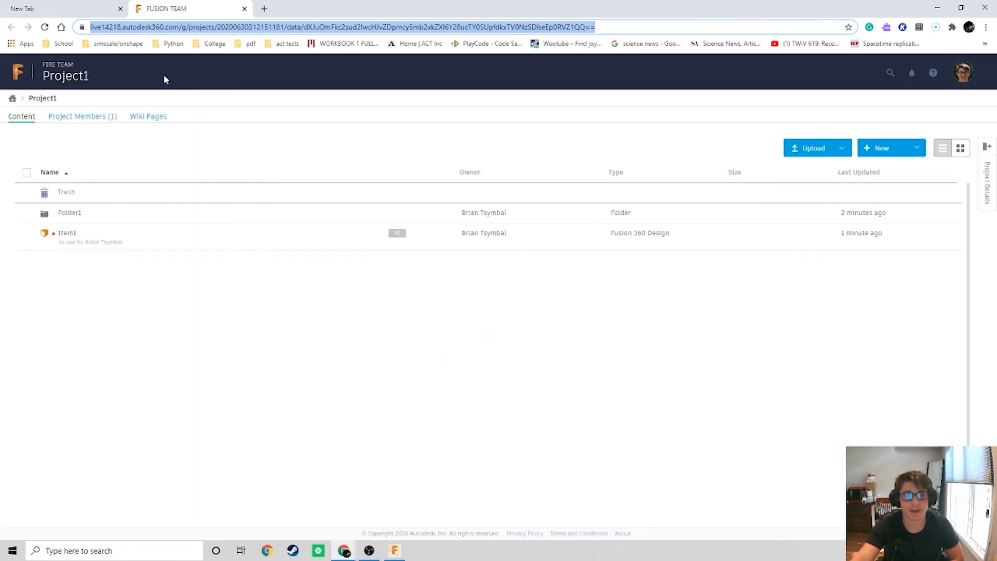
{"action": "left_click", "coordinate": [12, 98]}
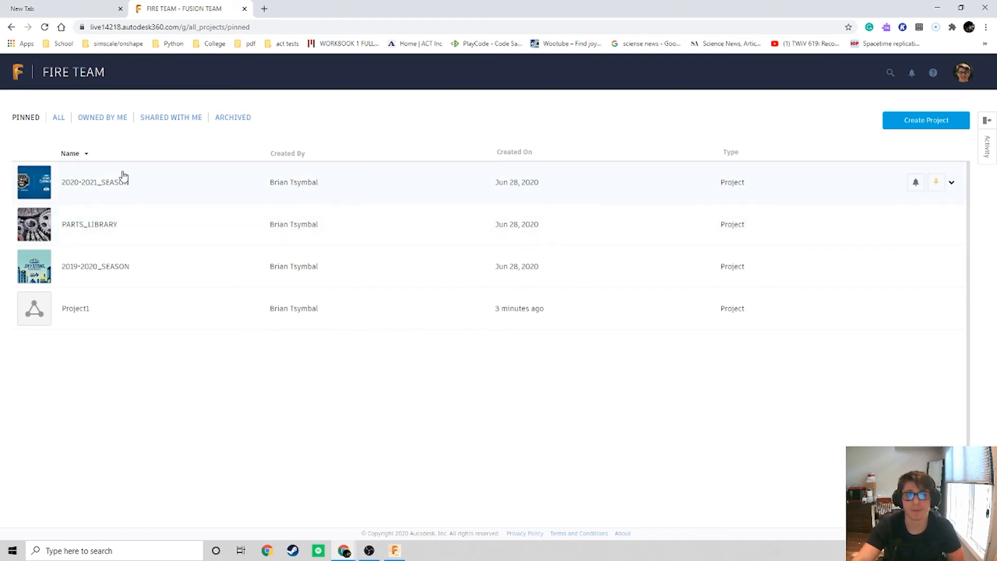
{"action": "left_click", "coordinate": [128, 307]}
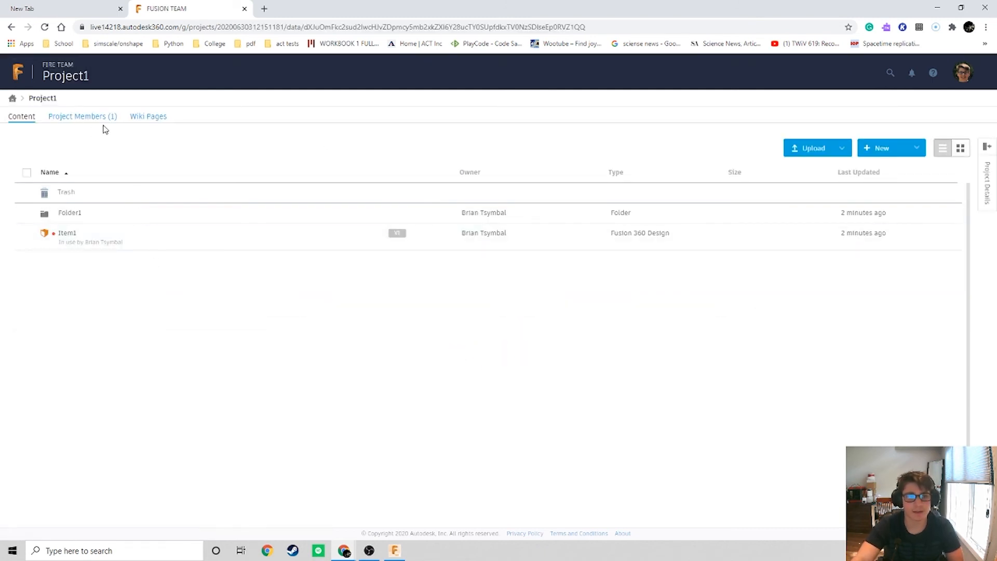
Step: Look at Project1's members and wiki pages on the website, and return to the project's content
{"action": "left_click", "coordinate": [98, 116]}
{"action": "left_click", "coordinate": [905, 141]}
{"action": "left_click", "coordinate": [645, 292]}
{"action": "left_click", "coordinate": [534, 363]}
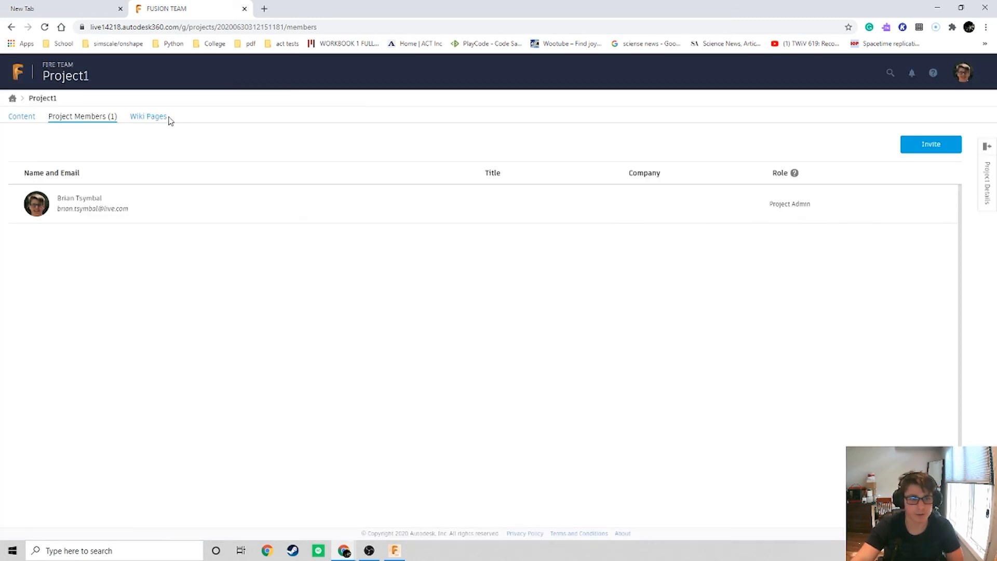
{"action": "left_click", "coordinate": [141, 117]}
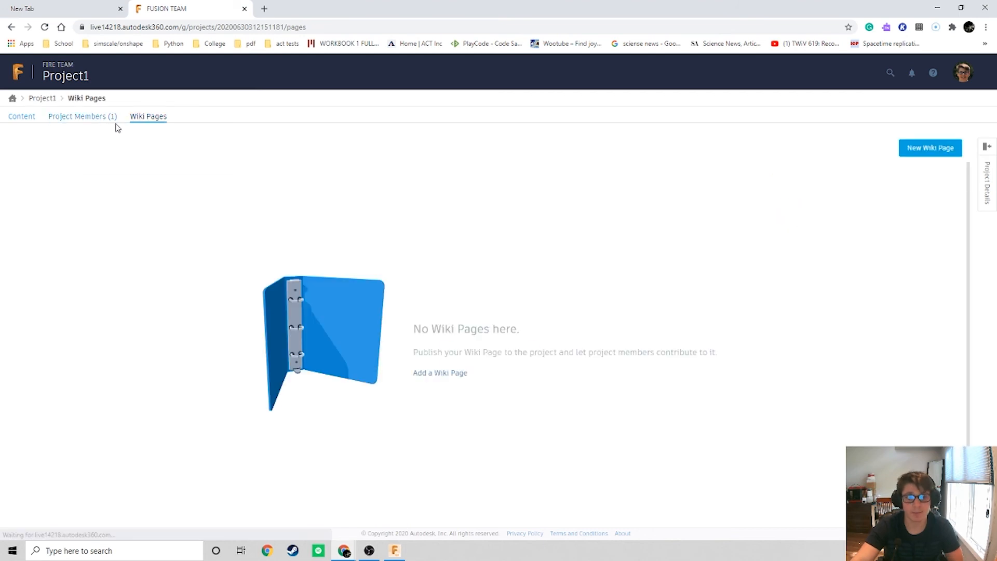
{"action": "left_click", "coordinate": [79, 118]}
{"action": "left_click", "coordinate": [19, 119]}
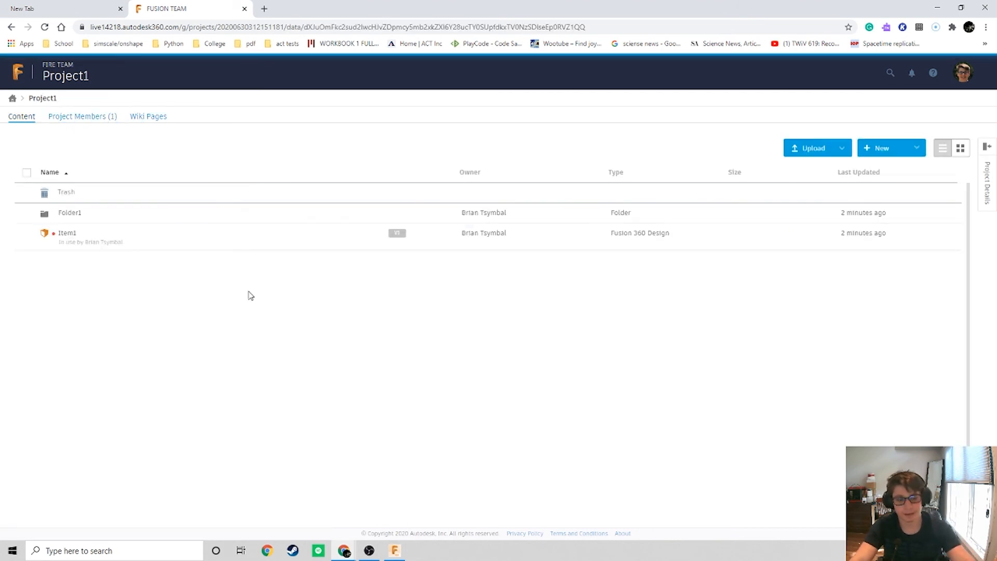
Step: Switch back to Fusion 360, view the people in Project1, and close the data panel
{"action": "key", "text": "alt+Tab"}
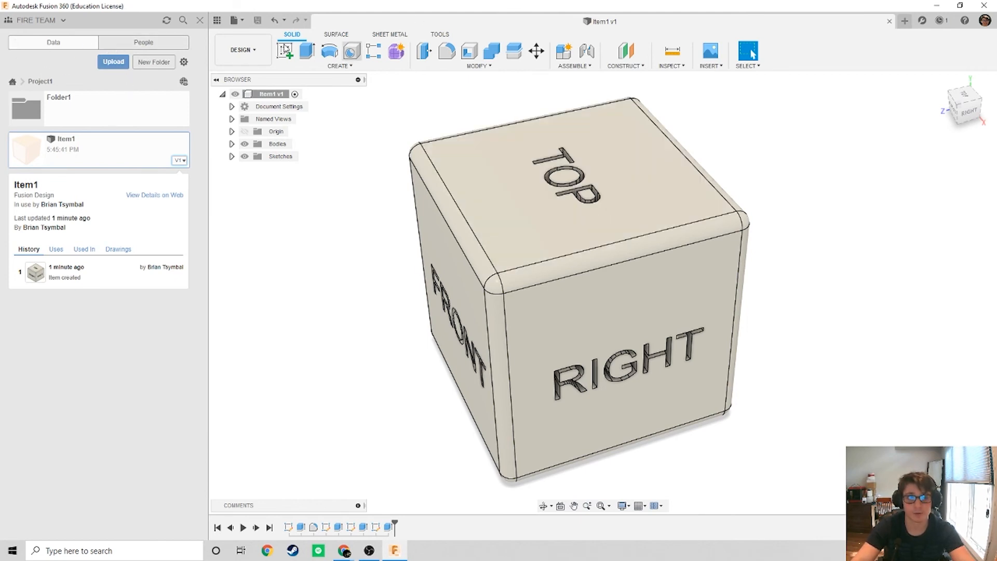
{"action": "left_click", "coordinate": [130, 43]}
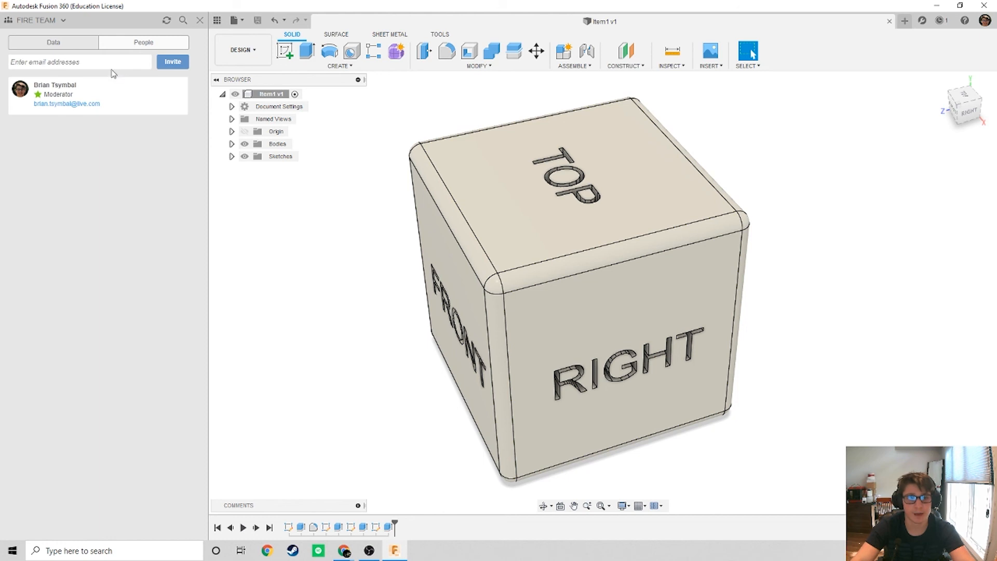
{"action": "left_click", "coordinate": [74, 43]}
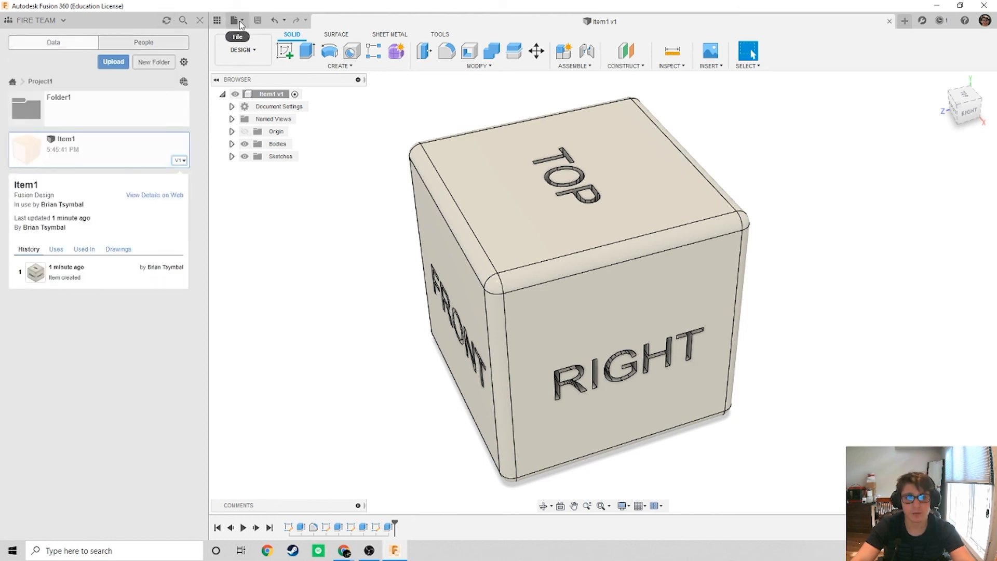
{"action": "left_click", "coordinate": [214, 21]}
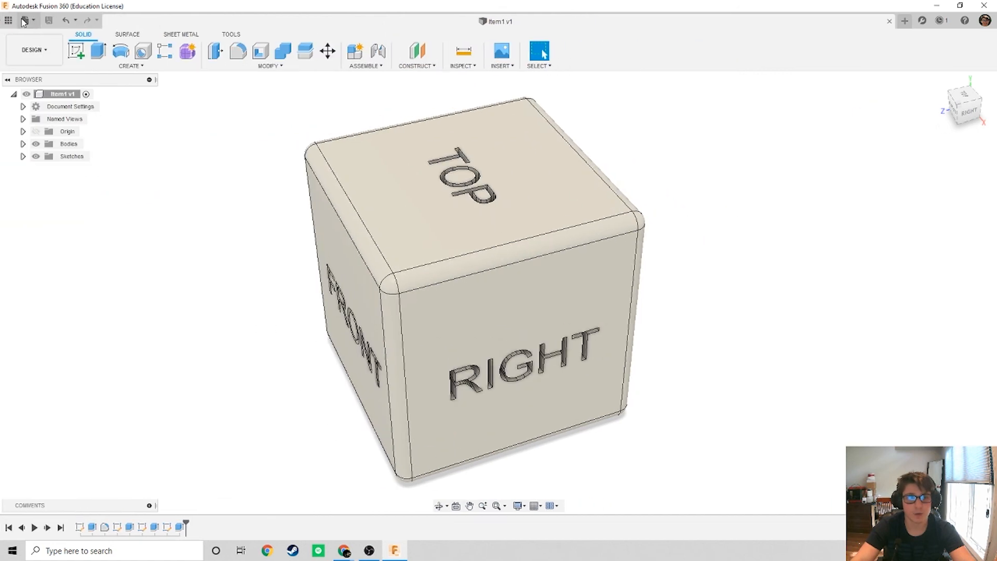
Step: Look through the available file commands, such as New Design, Upload and Export, without choosing one
{"action": "left_click", "coordinate": [32, 21]}
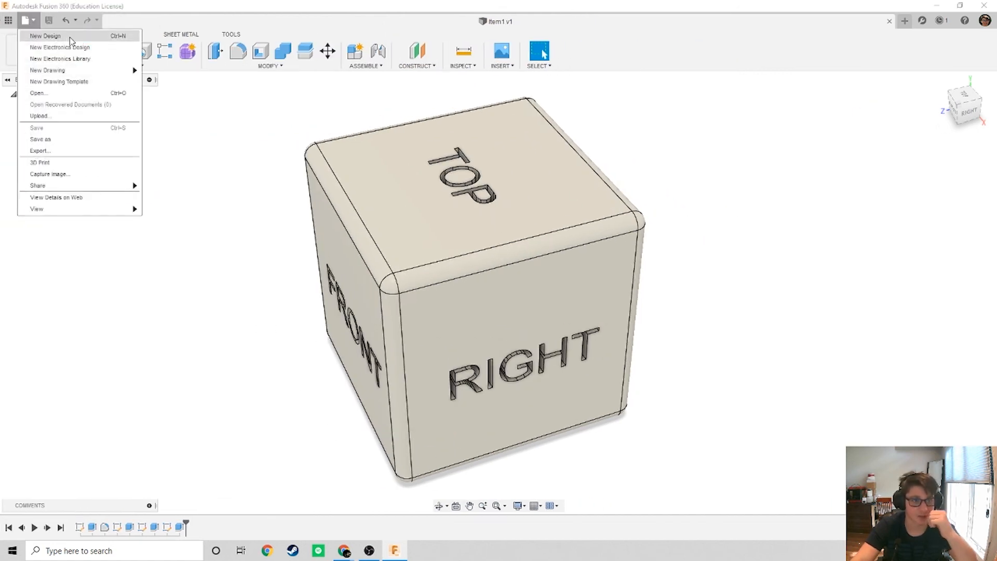
{"action": "mouse_move", "coordinate": [77, 75]}
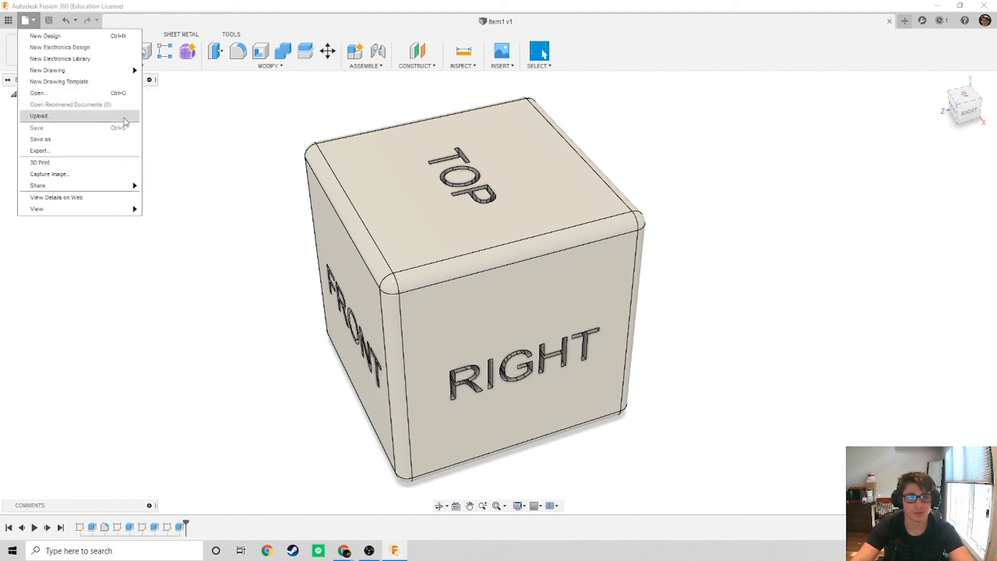
{"action": "left_click", "coordinate": [217, 213]}
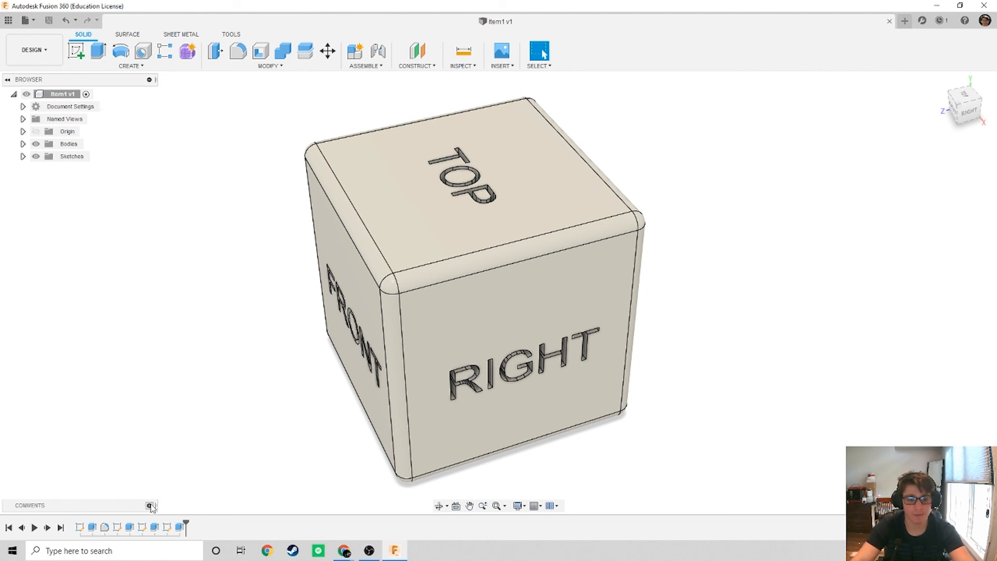
Step: Post the comment "Good job with design" on the Item1 design, start a reply, and collapse the comments without replying
{"action": "left_click", "coordinate": [150, 505]}
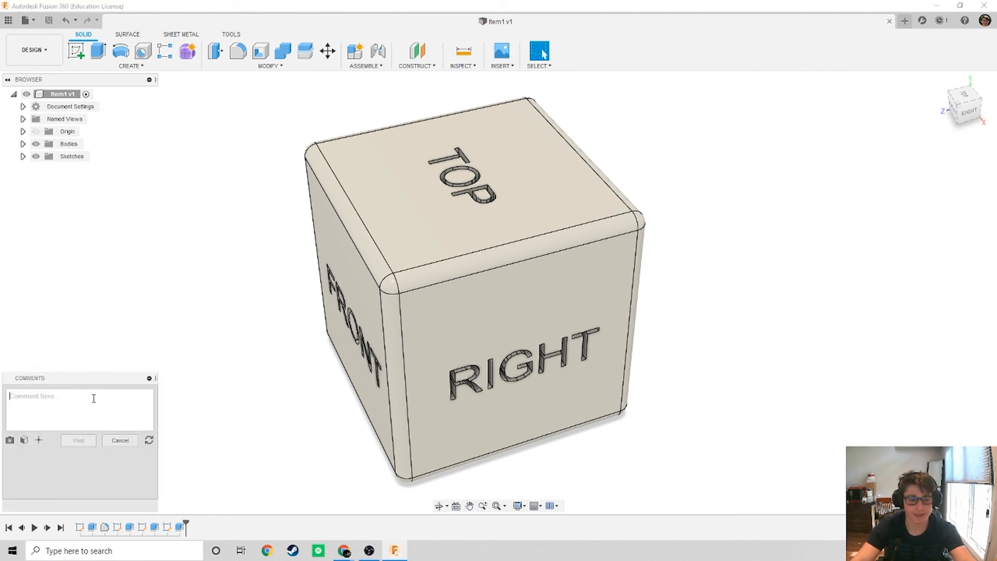
{"action": "type", "text": "Good job with design"}
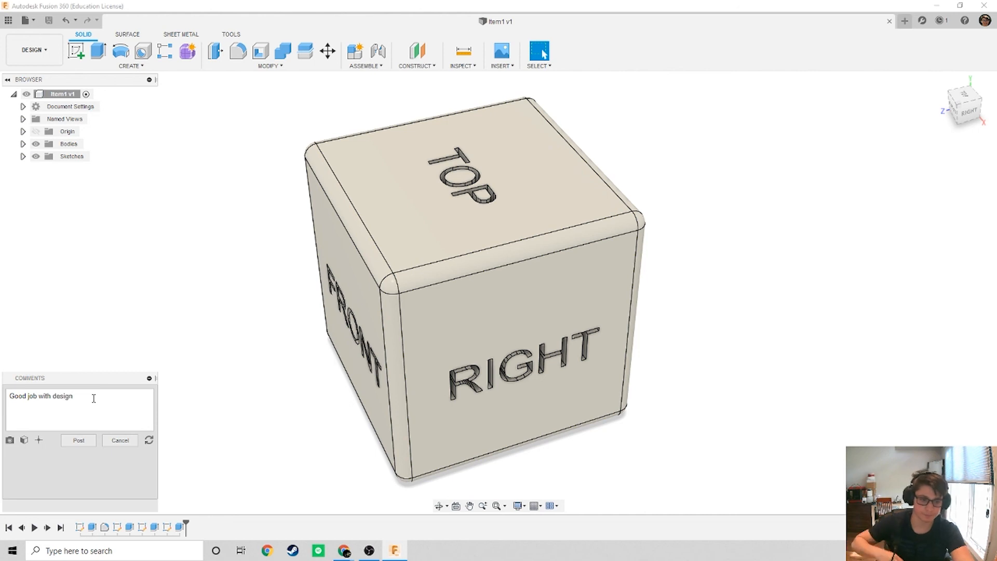
{"action": "left_click", "coordinate": [76, 441]}
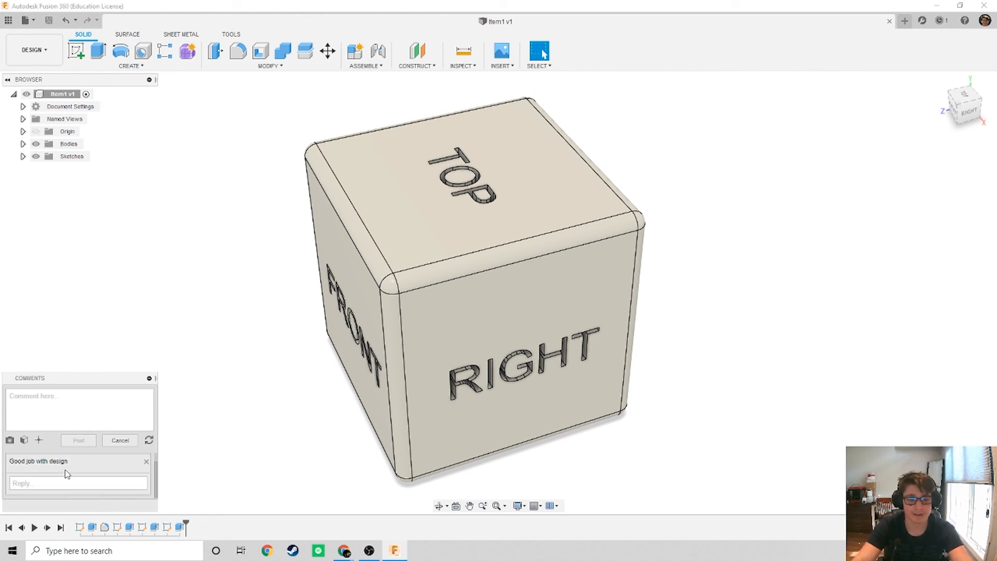
{"action": "left_click", "coordinate": [63, 491]}
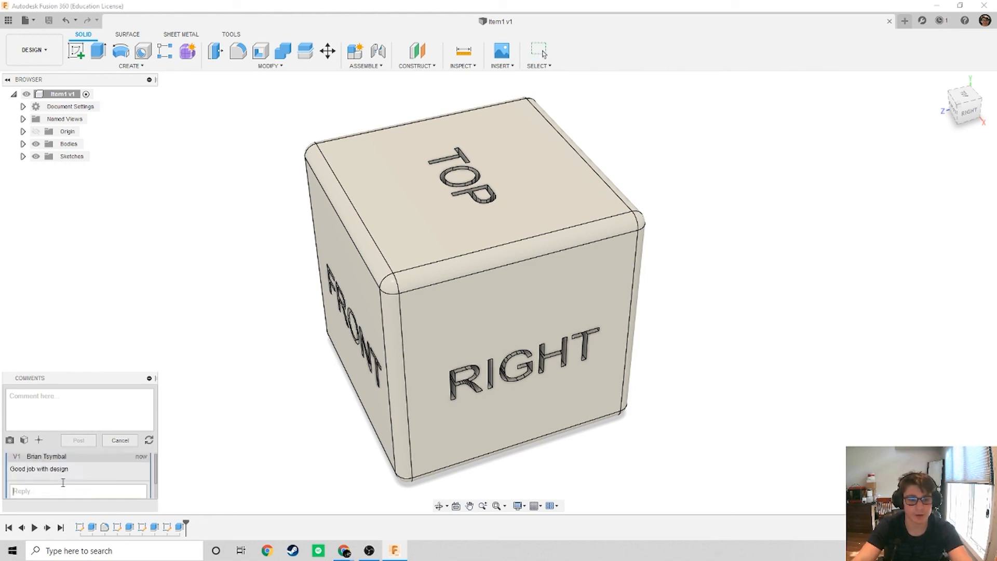
{"action": "left_click", "coordinate": [149, 379]}
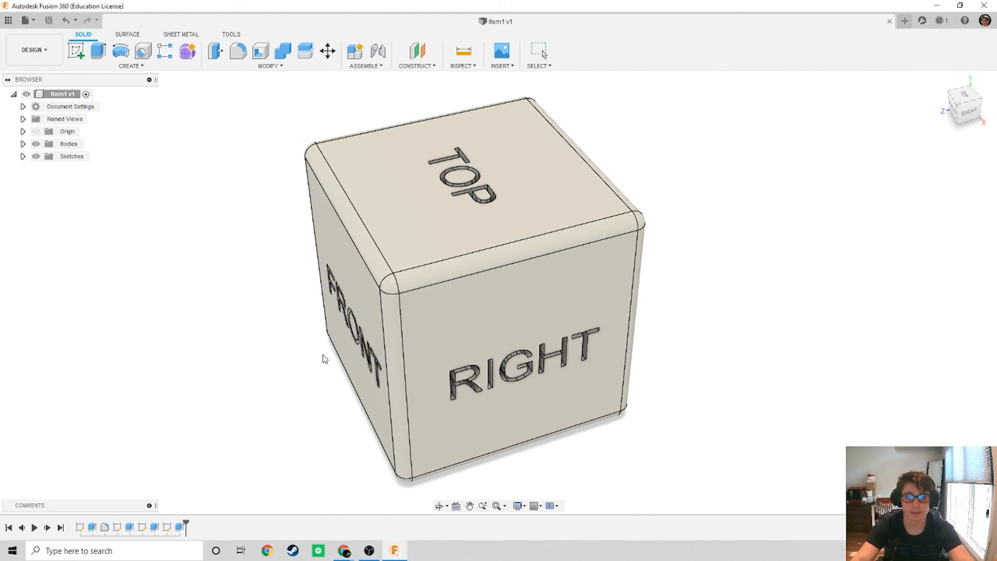
{"action": "mouse_move", "coordinate": [259, 424]}
{"action": "middle_mouse_down", "text": "shift"}
{"action": "mouse_move", "coordinate": [329, 349]}
{"action": "mouse_move", "coordinate": [254, 405]}
{"action": "middle_mouse_up", "text": "shift"}
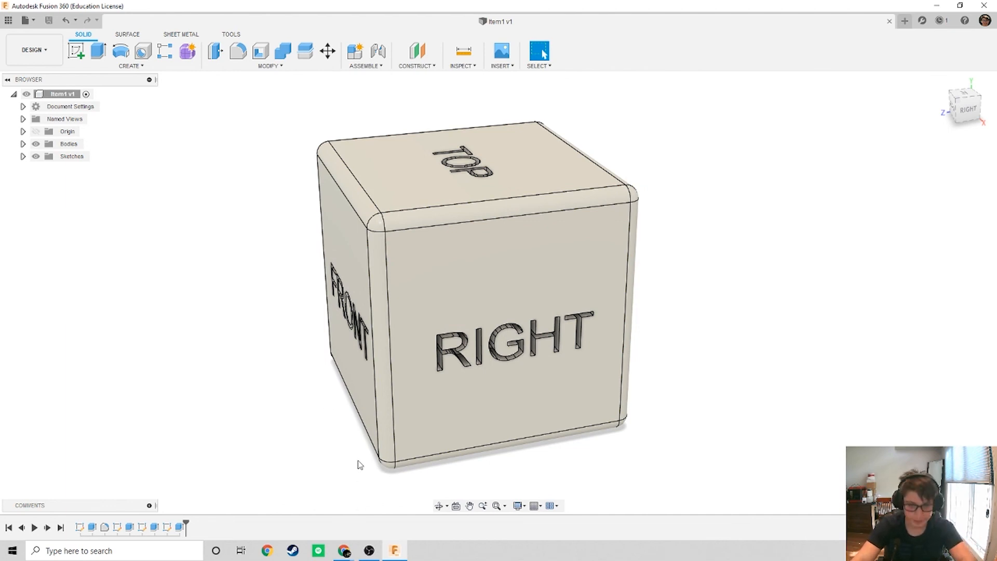
{"action": "scroll", "coordinate": [303, 403], "scroll_direction": "down", "scroll_amount": 1}
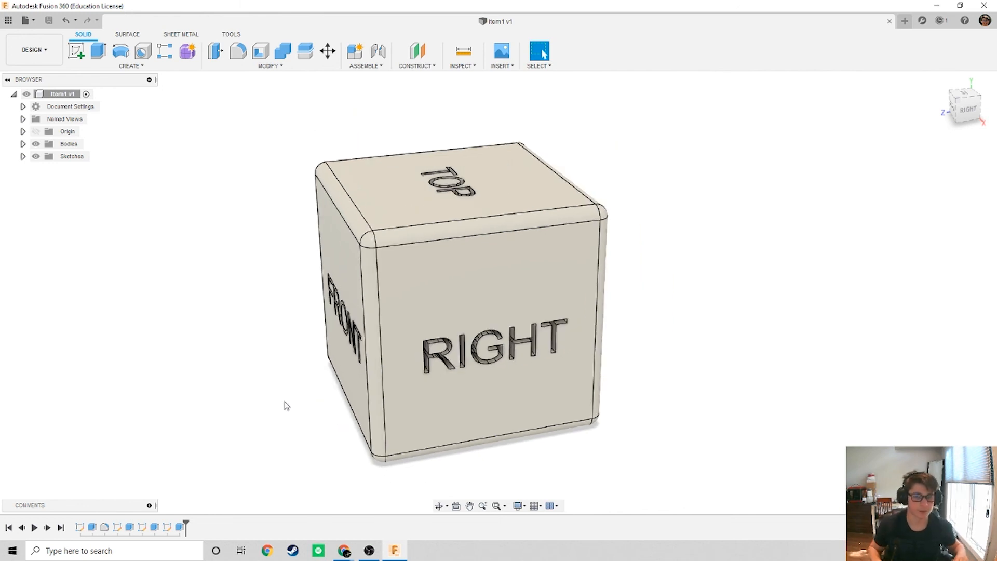